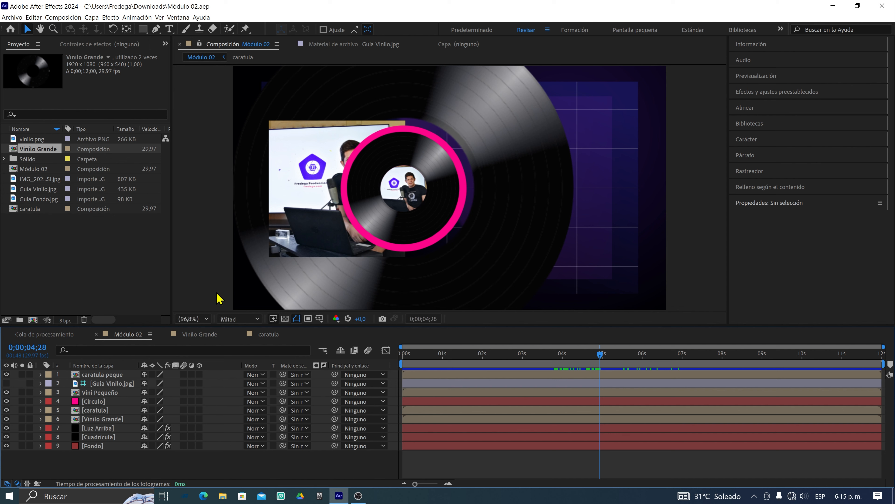
# - Show the Guia Vinilo.jpg guide layer over the composition for comparison and hide it again
pyautogui.click(6, 383)
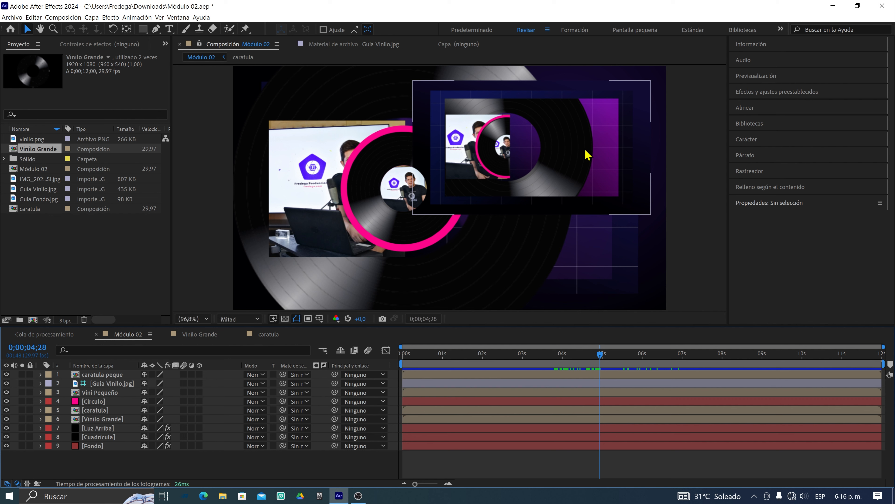
pyautogui.click(6, 383)
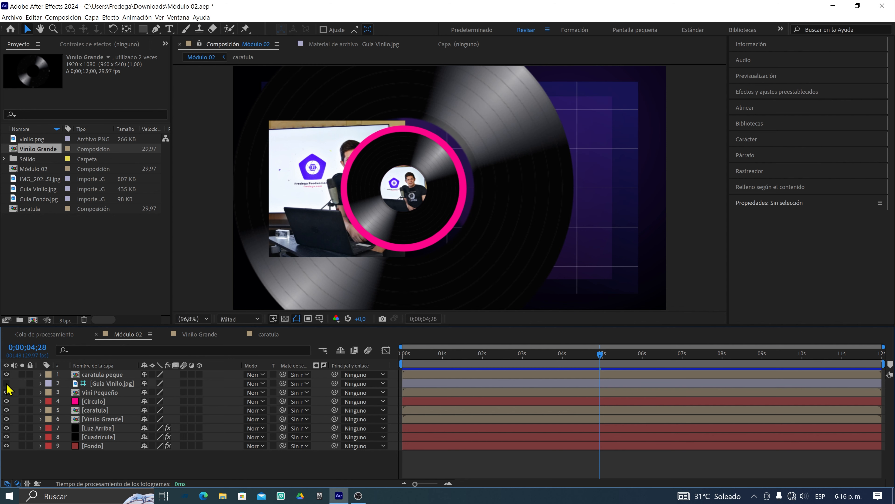
# - Precompose the Vinilo Grande layer, transferring all attributes to the new composition
pyautogui.click(106, 419)
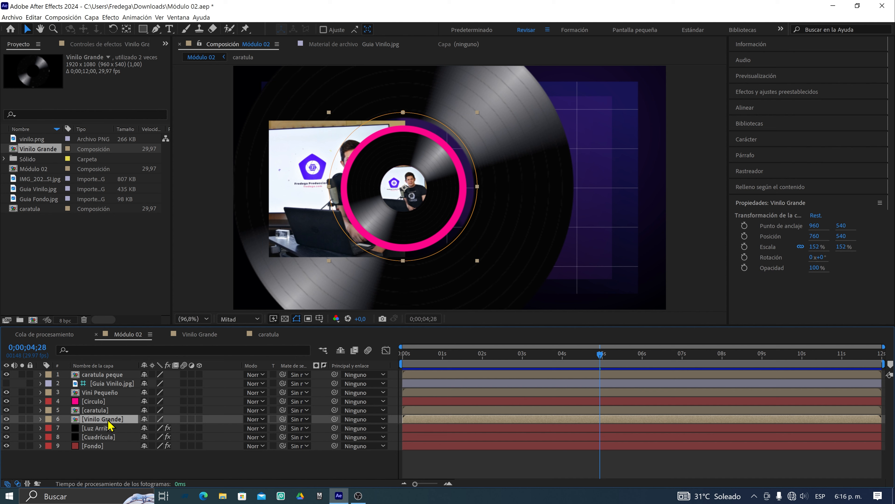
pyautogui.rightClick(107, 421)
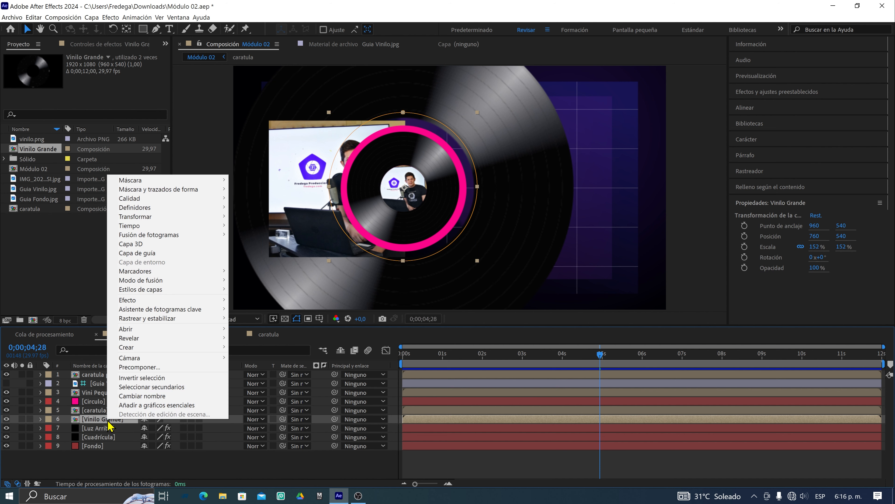
pyautogui.click(141, 367)
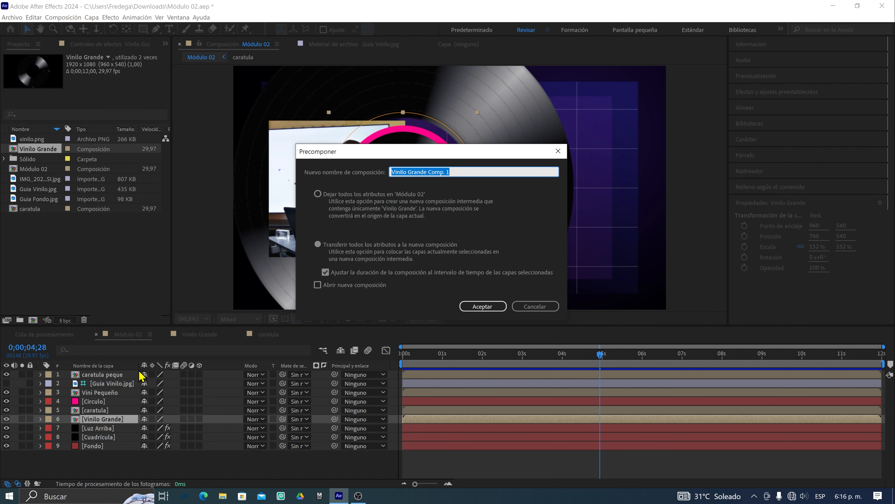
pyautogui.click(475, 307)
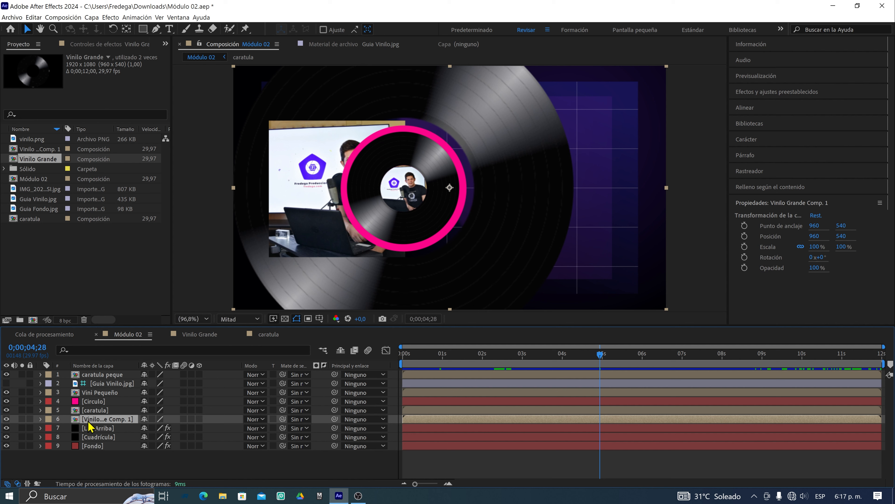
# - Draw a large rectangular mask on the precomposed vinyl layer and set the layer's rotation to 40°
pyautogui.click(145, 31)
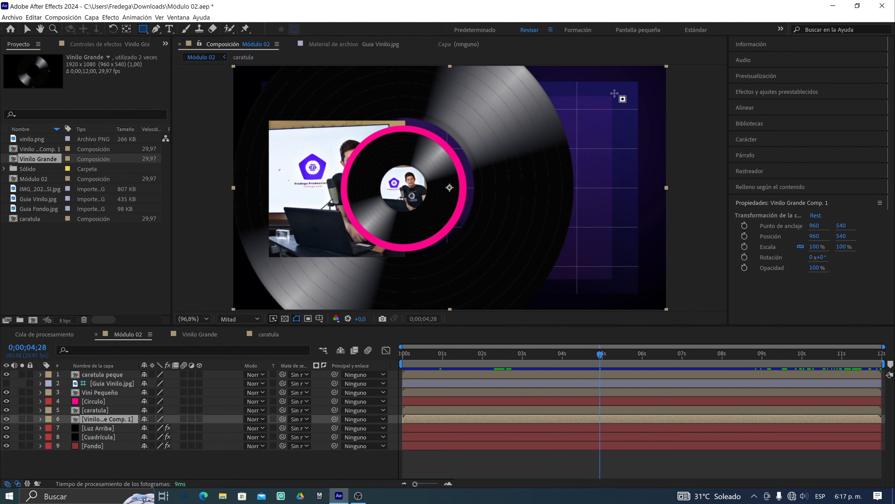
pyautogui.moveTo(612, 95); pyautogui.dragTo(258, 280)
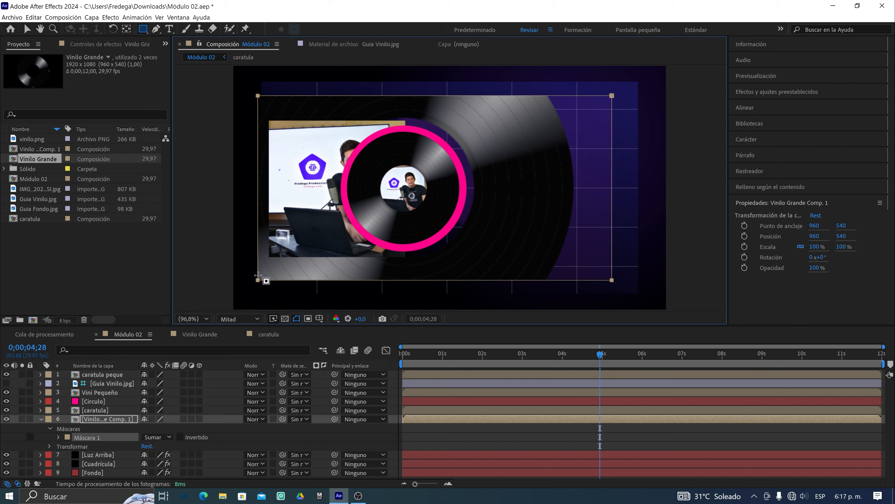
pyautogui.click(107, 421)
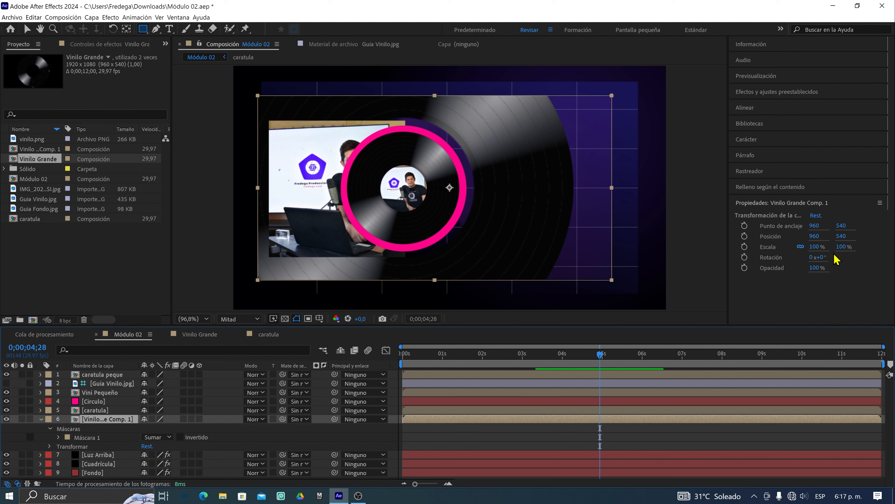
pyautogui.moveTo(818, 257); pyautogui.dragTo(852, 261)
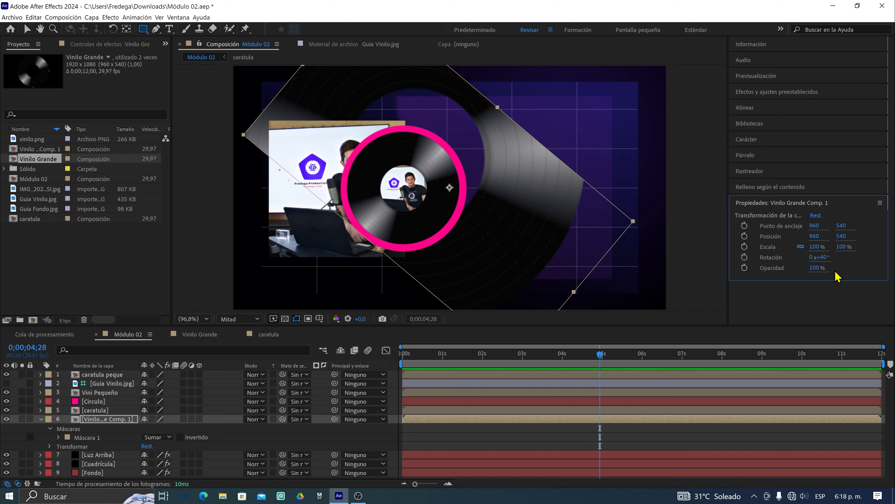
# - Undo the rotation, the rectangular mask and the precomposition of the large vinyl
pyautogui.hotkey('ctrl', 'z')
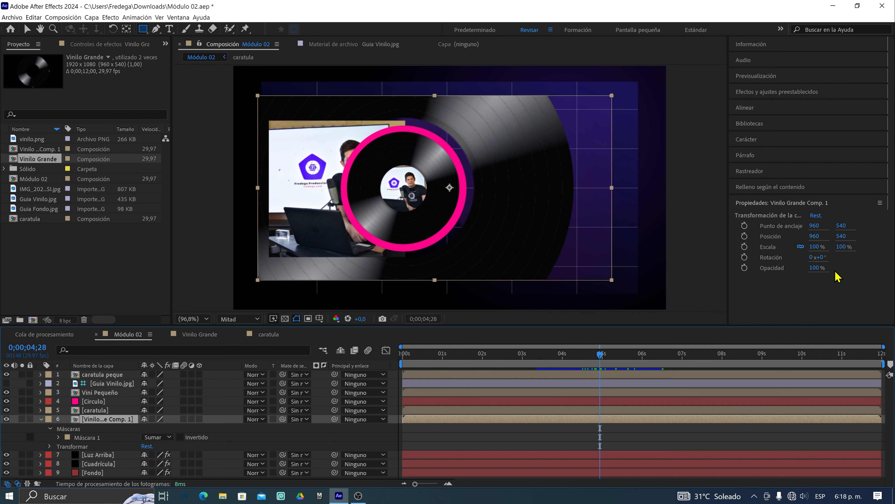
pyautogui.hotkey('ctrl', 'z')
pyautogui.hotkey('ctrl', 'z')
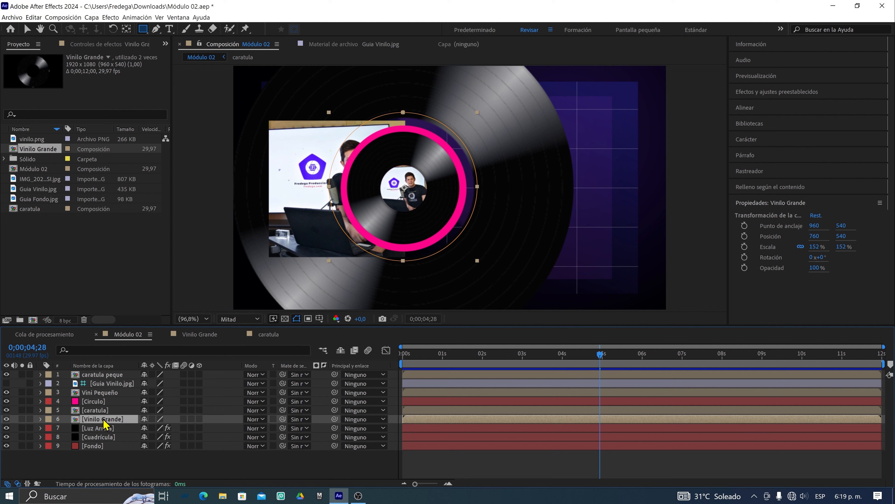
# - Create a white 1920 x 1080 px solid above the Vinilo Grande layer
pyautogui.rightClick(105, 471)
pyautogui.moveTo(155, 375)
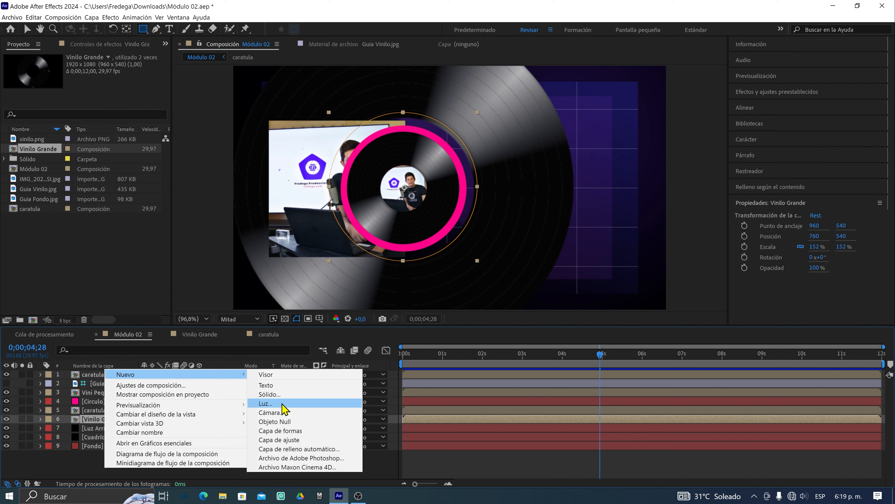
pyautogui.click(281, 394)
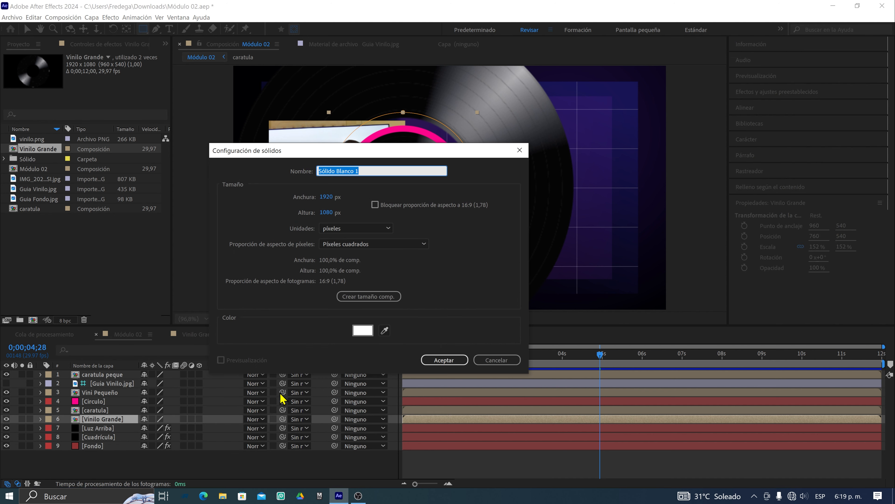
pyautogui.click(445, 360)
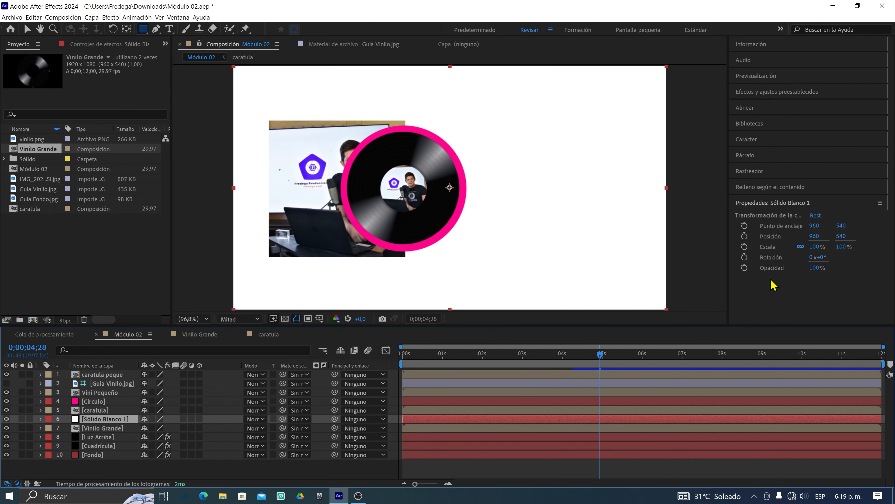
# - Scale the white solid to 52% and move it to about 1482,9, 684,7 over the vinyl
pyautogui.moveTo(818, 251); pyautogui.dragTo(807, 261)
pyautogui.click(27, 29)
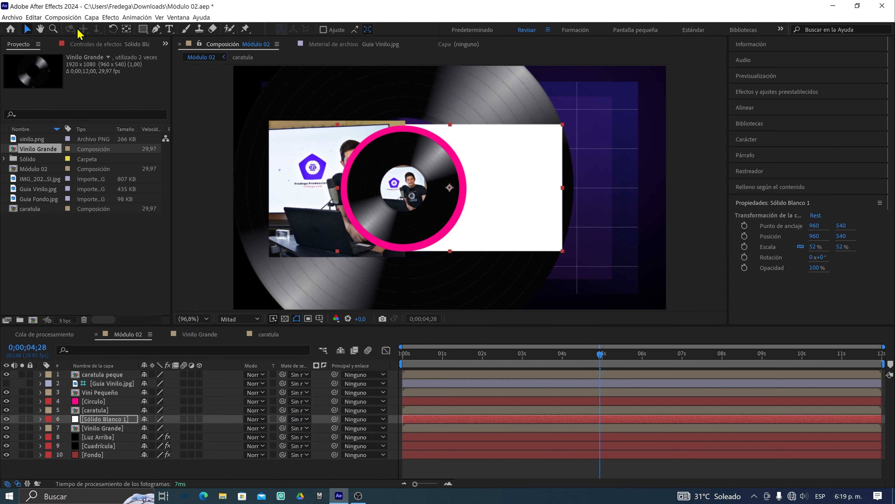
pyautogui.moveTo(522, 171); pyautogui.dragTo(640, 204)
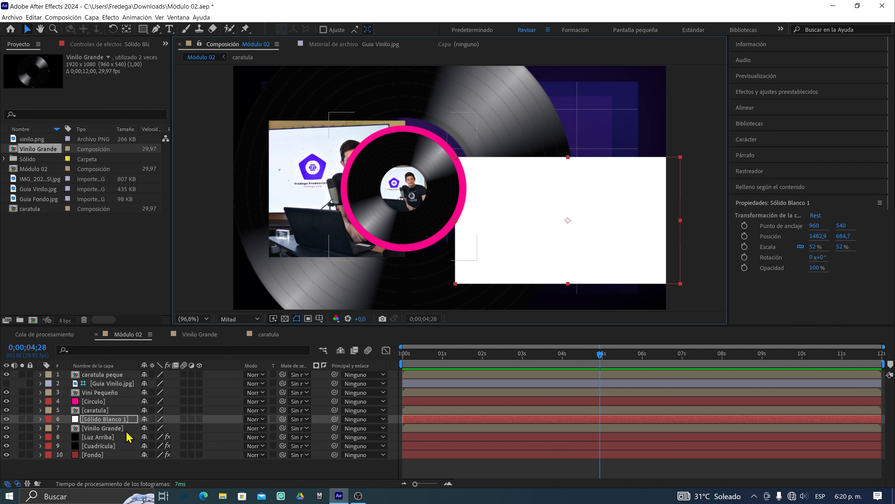
# - Assign the white solid as Vinilo Grande's track matte and move the solid to about 1438,5, 543,1
pyautogui.click(118, 427)
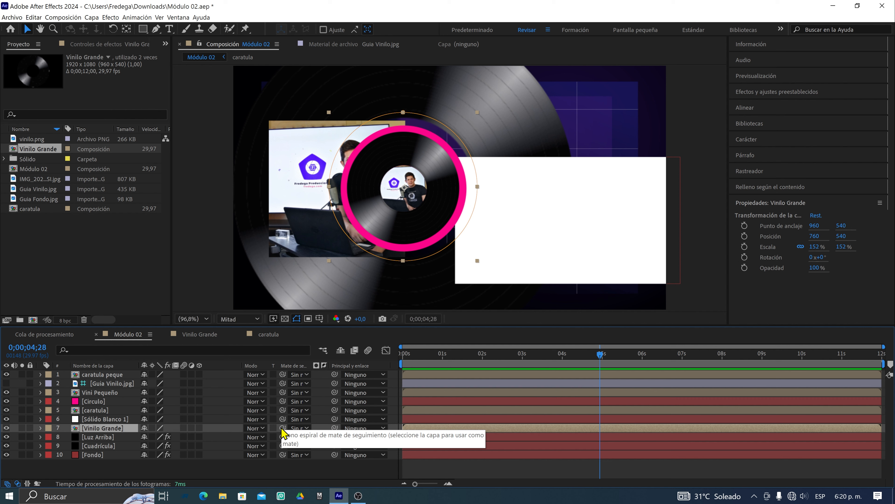
pyautogui.moveTo(282, 428); pyautogui.dragTo(116, 420)
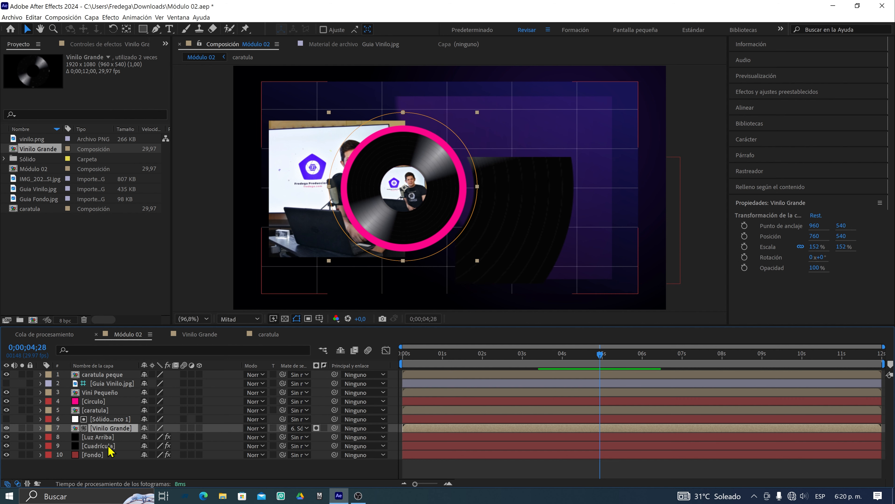
pyautogui.click(128, 420)
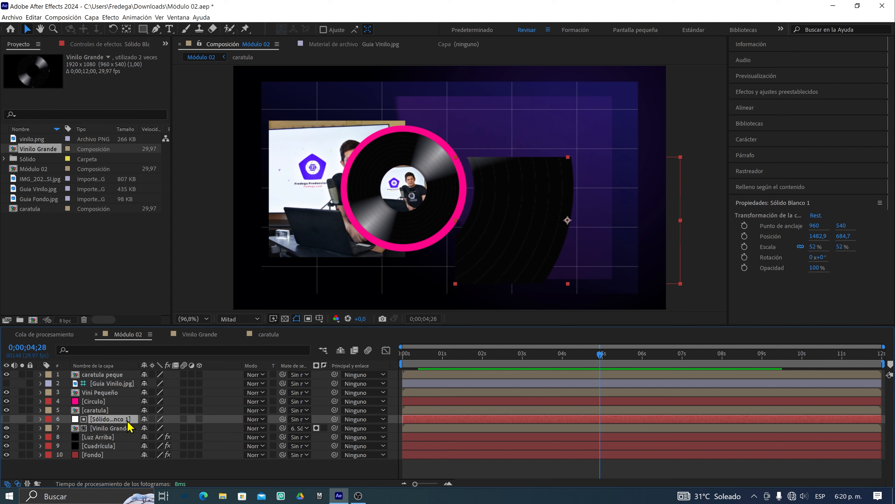
pyautogui.moveTo(680, 249); pyautogui.dragTo(670, 217)
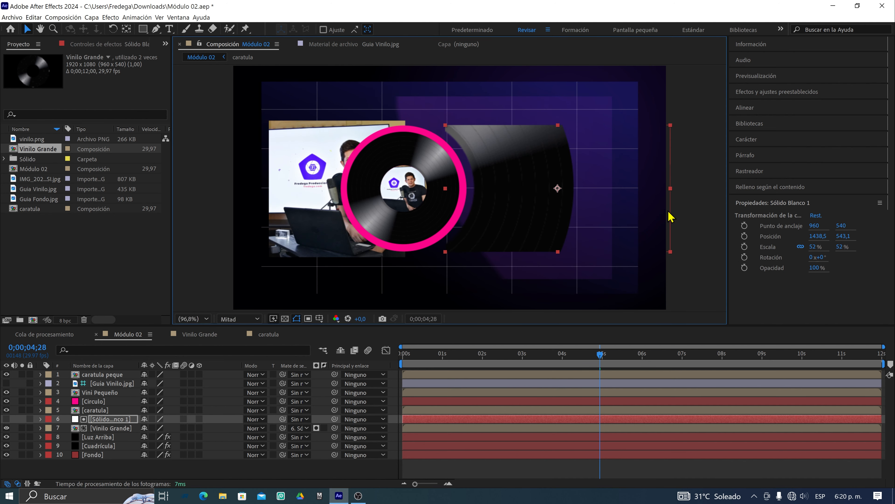
# - Toggle the inversion of Vinilo Grande's track matte on and off, and delete the white matte solid
pyautogui.click(324, 428)
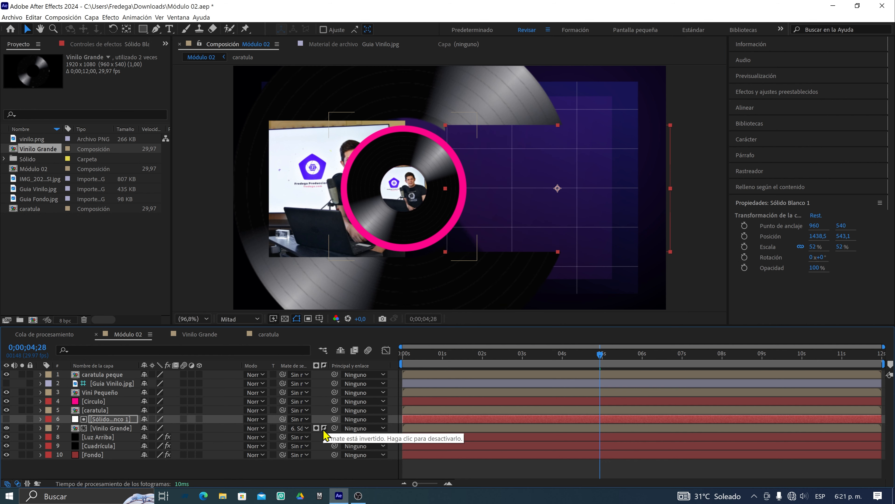
pyautogui.click(324, 428)
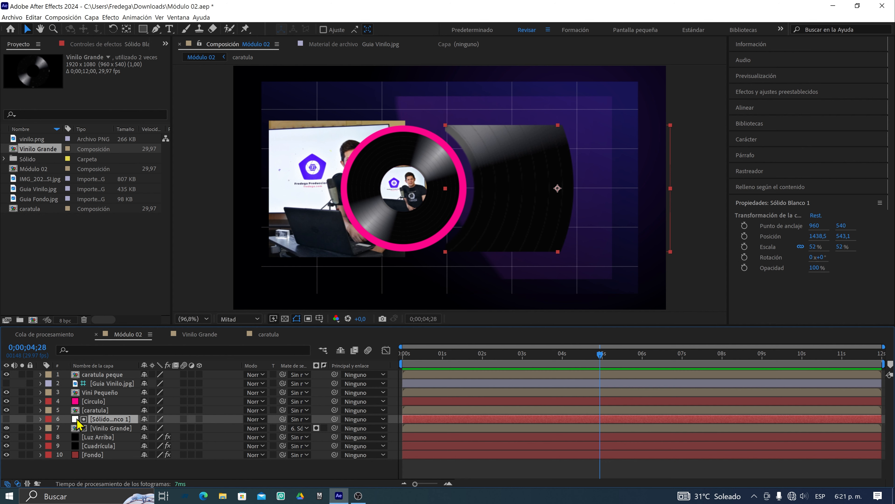
pyautogui.press('Delete')
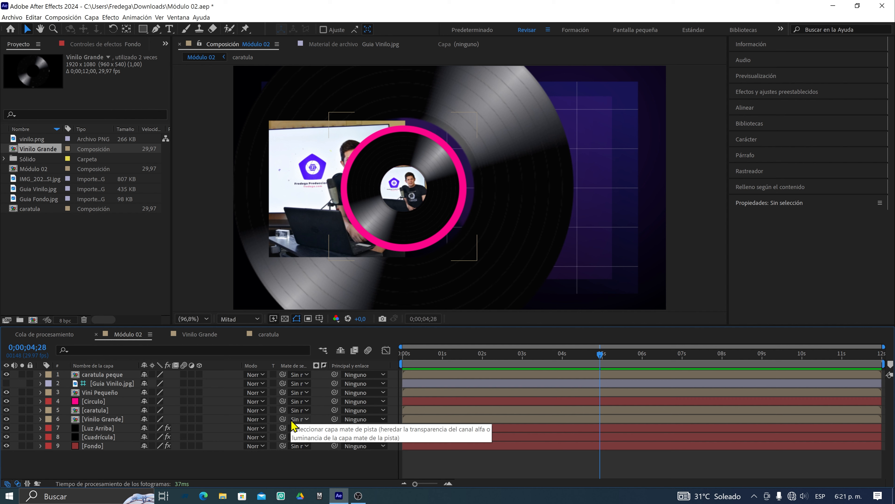
# - Compare the guide image with the composition and the Luz Arriba layer, leaving the guide hidden
pyautogui.click(7, 383)
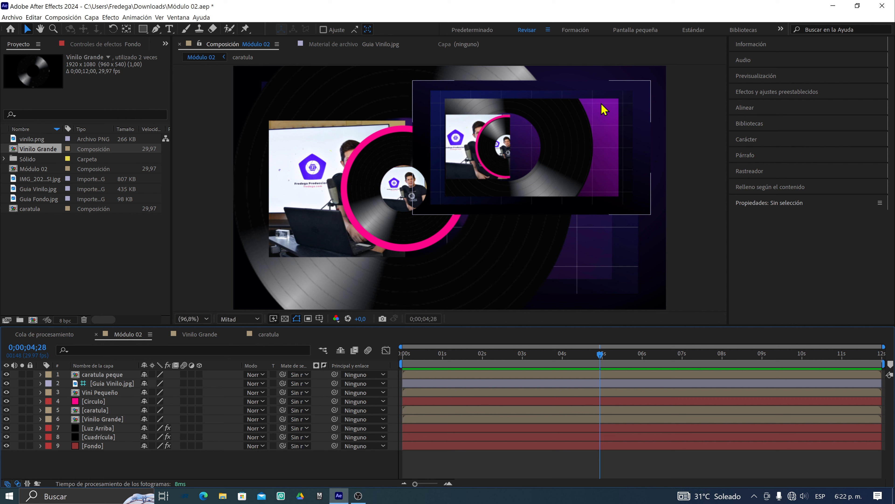
pyautogui.click(95, 431)
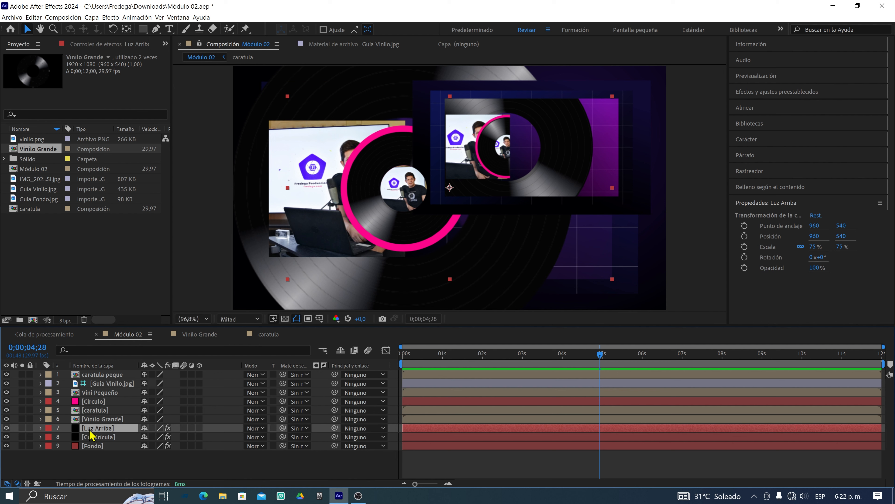
pyautogui.click(6, 383)
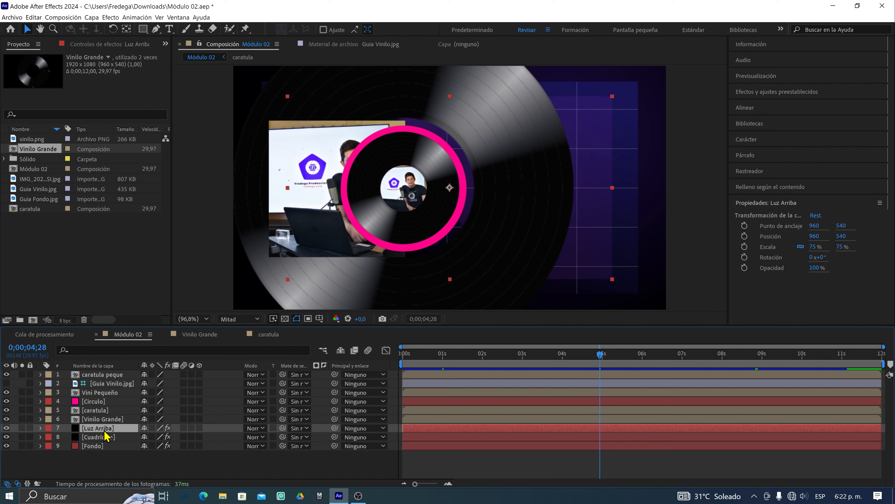
# - Scrub through the composition to 0;00;01;28 and turn off the effects of the Luz Arriba layer
pyautogui.moveTo(454, 357); pyautogui.dragTo(727, 364)
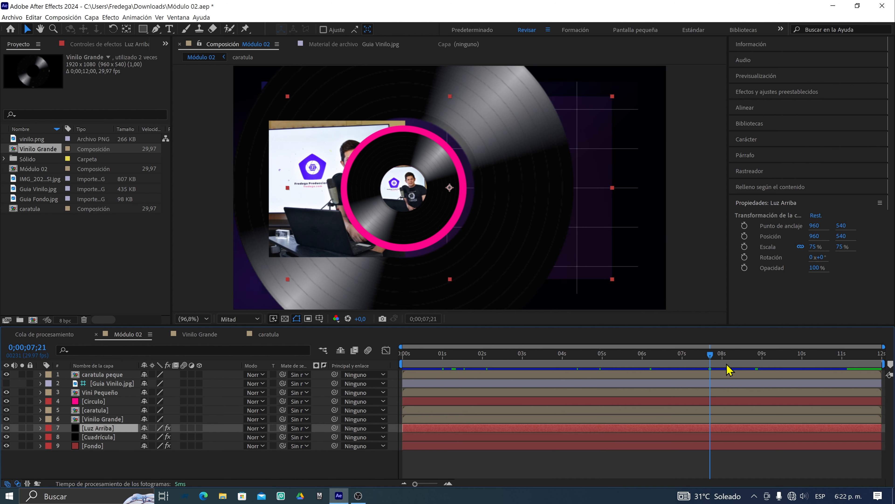
pyautogui.click(482, 369)
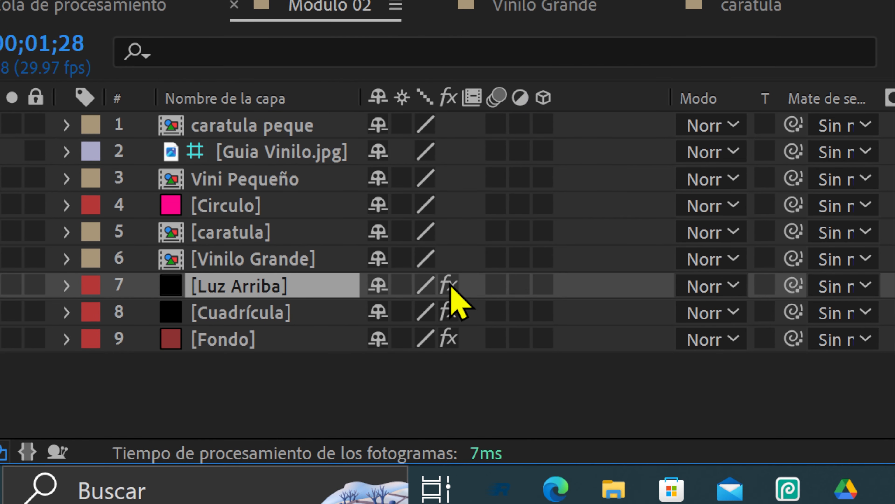
pyautogui.click(450, 286)
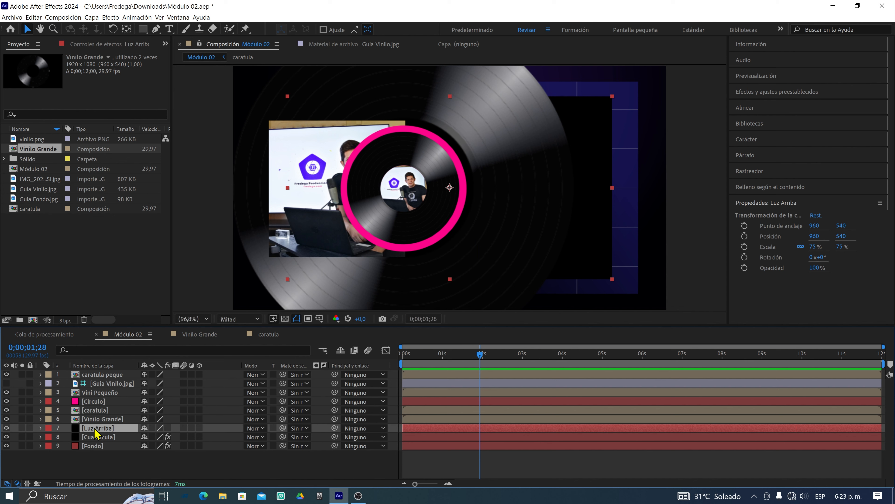
# - Change the Luz Arriba solid's colour to white and solo that layer
pyautogui.click(92, 18)
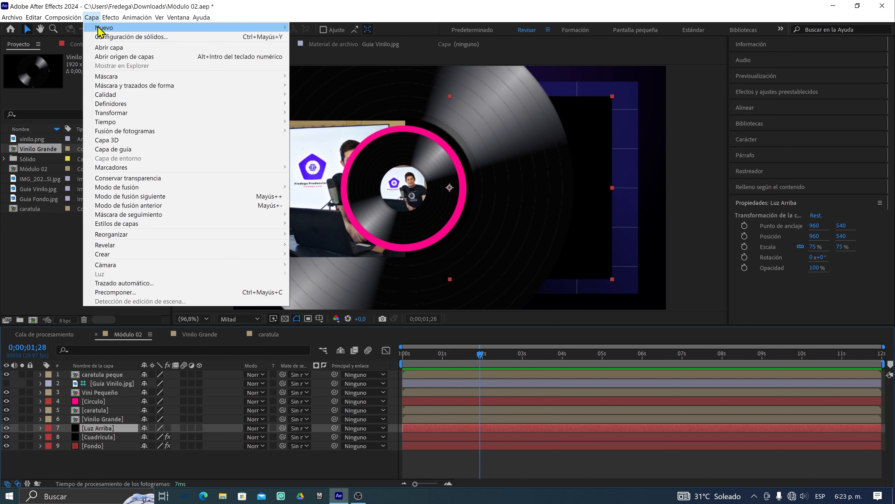
pyautogui.click(102, 38)
pyautogui.click(423, 287)
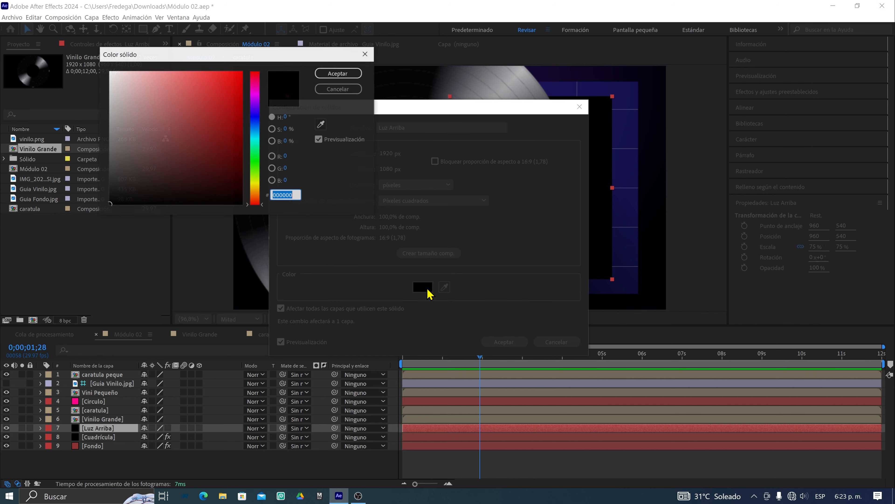
pyautogui.moveTo(180, 95); pyautogui.dragTo(87, 58)
pyautogui.click(324, 73)
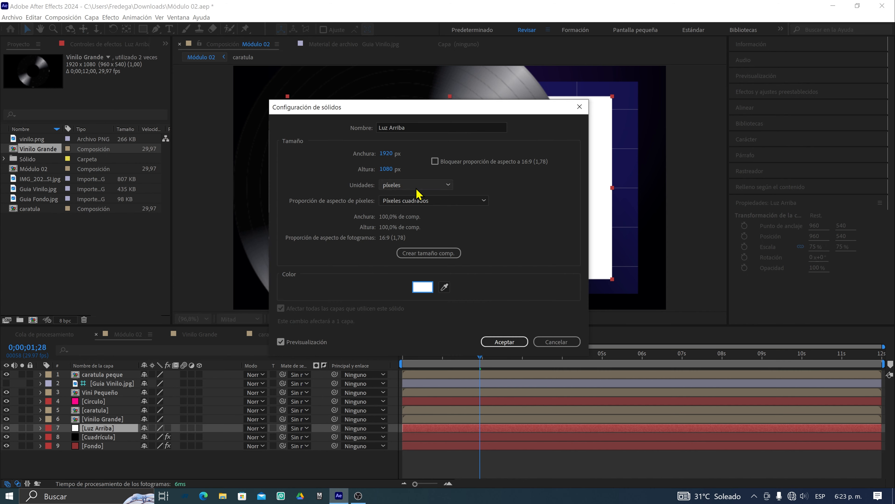
pyautogui.click(509, 342)
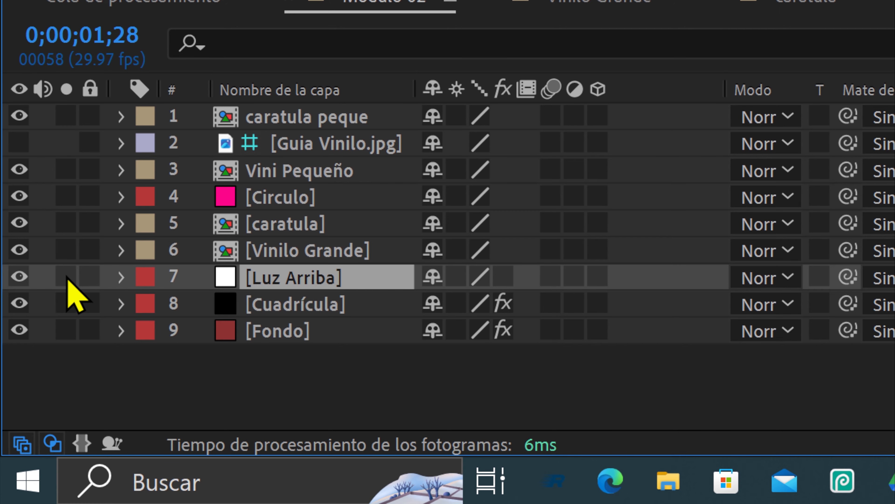
pyautogui.click(66, 277)
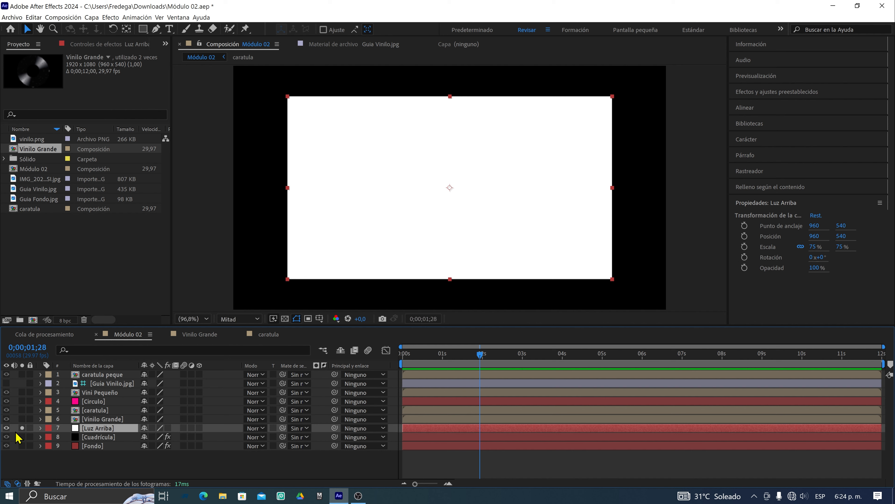
# - Solo the caratula and Luz Arriba layers in turn to compare their extents, leaving no layer soloed
pyautogui.click(22, 428)
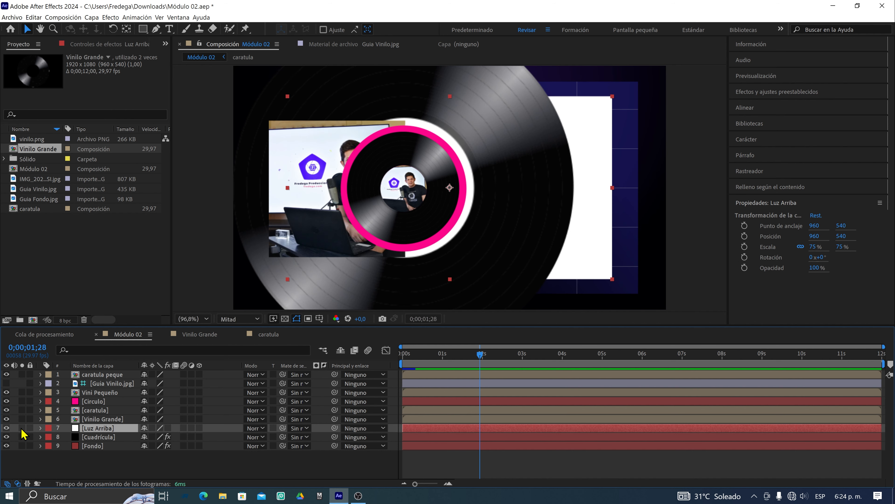
pyautogui.click(22, 410)
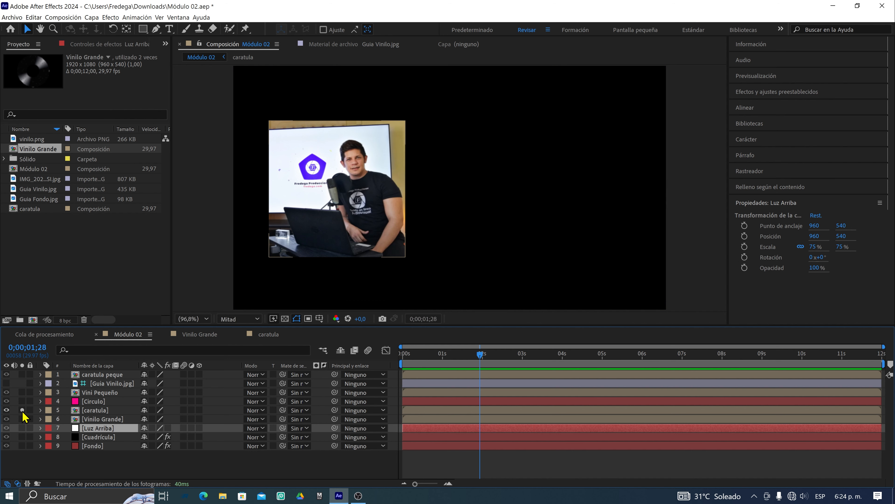
pyautogui.click(22, 410)
pyautogui.click(22, 427)
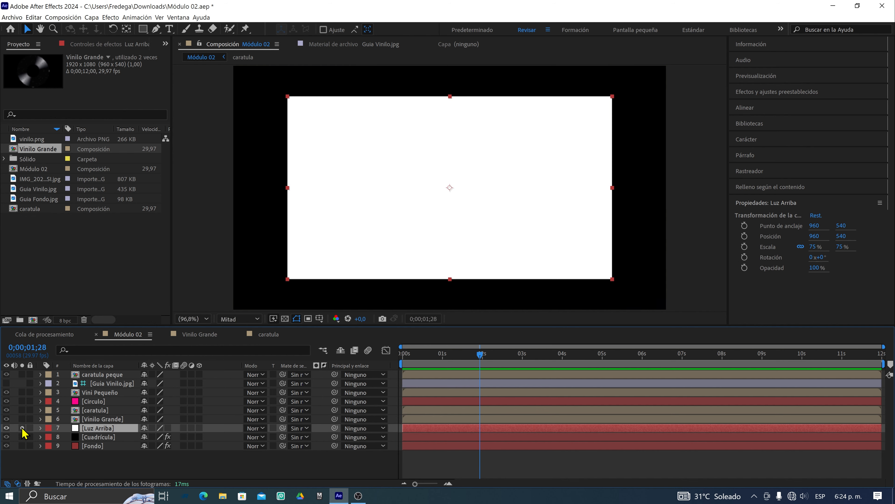
pyautogui.click(22, 428)
pyautogui.click(22, 428)
pyautogui.click(22, 428)
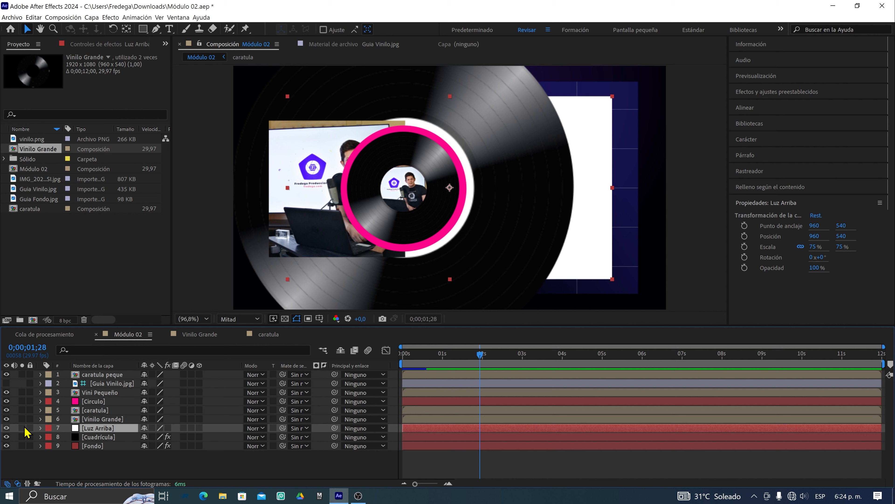
# - Turn the effects of Luz Arriba back on and solo the layer at 0;00;02;05
pyautogui.click(168, 427)
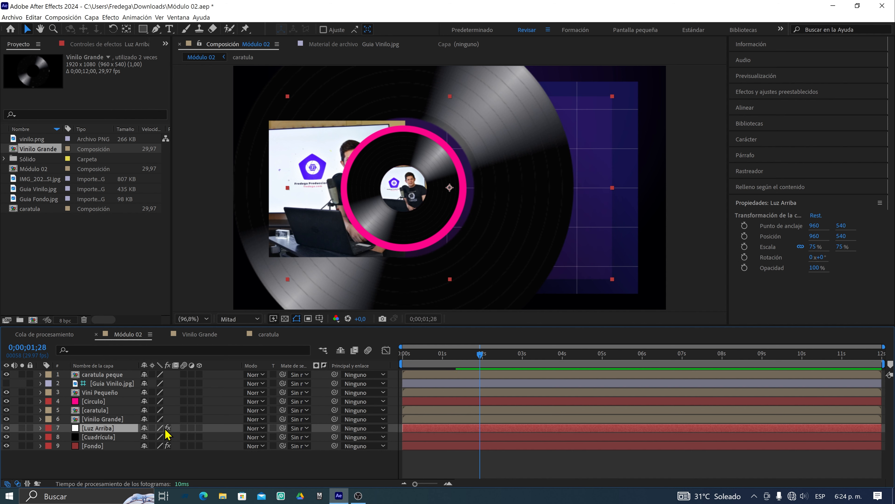
pyautogui.click(22, 428)
pyautogui.moveTo(481, 353)
pyautogui.mouseDown()
pyautogui.moveTo(468, 354)
pyautogui.moveTo(707, 366)
pyautogui.moveTo(491, 366)
pyautogui.mouseUp()
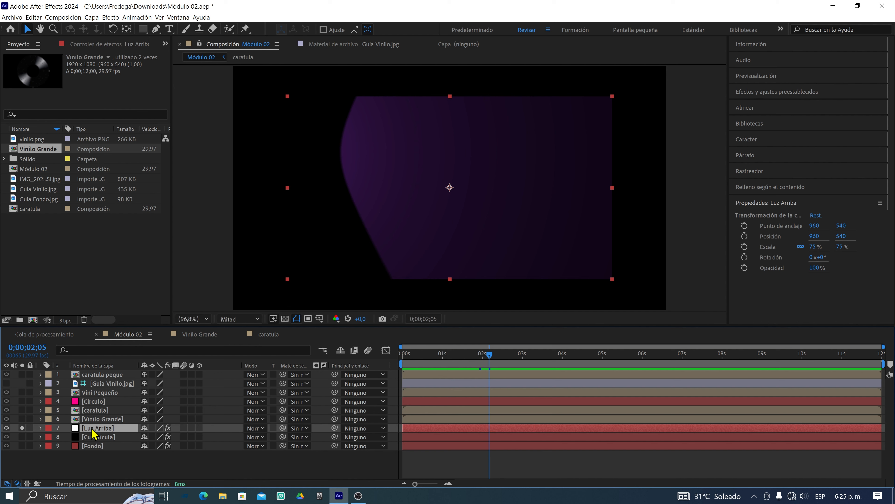
# - Duplicate the Luz Arriba layer and briefly solo caratula with both copies for comparison
pyautogui.click(37, 20)
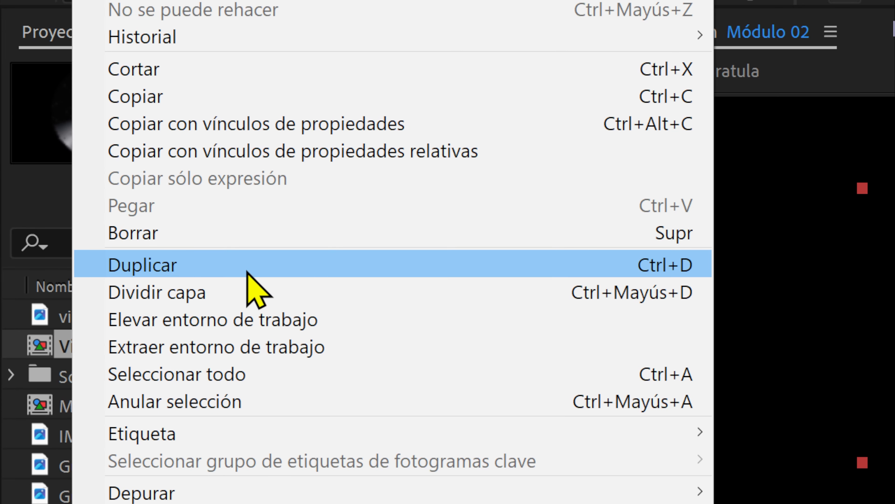
pyautogui.click(246, 270)
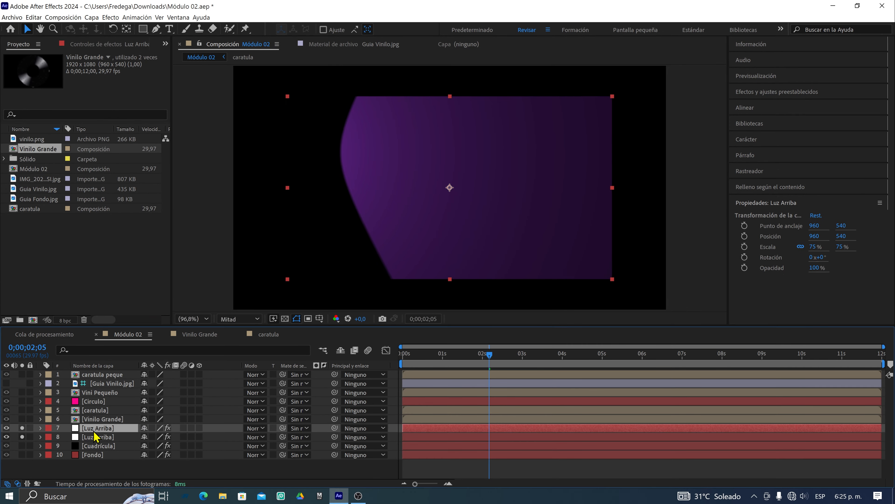
pyautogui.click(97, 436)
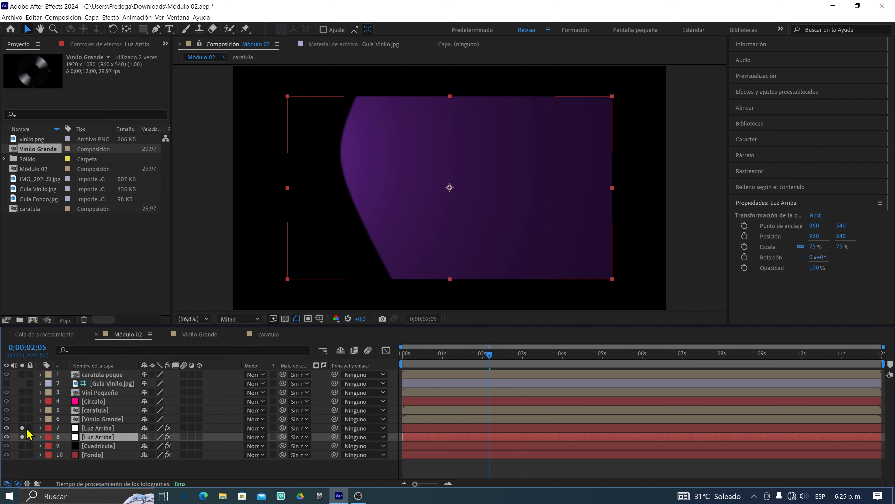
pyautogui.click(22, 409)
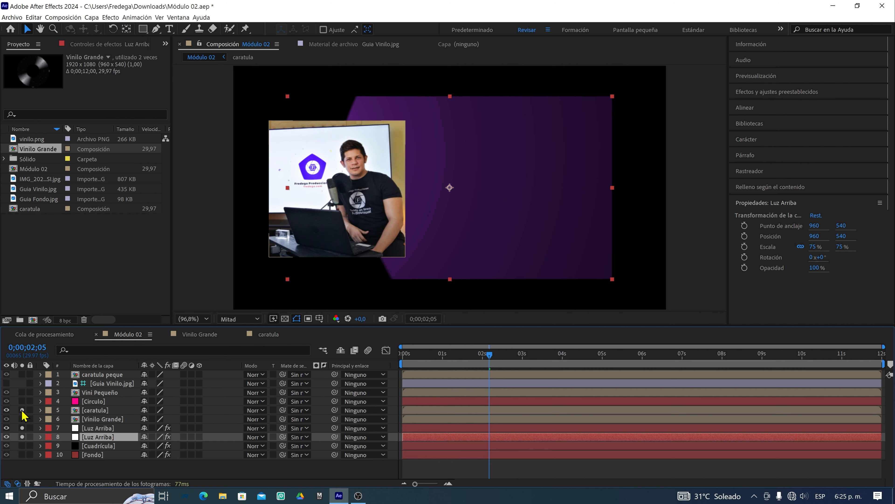
pyautogui.click(22, 410)
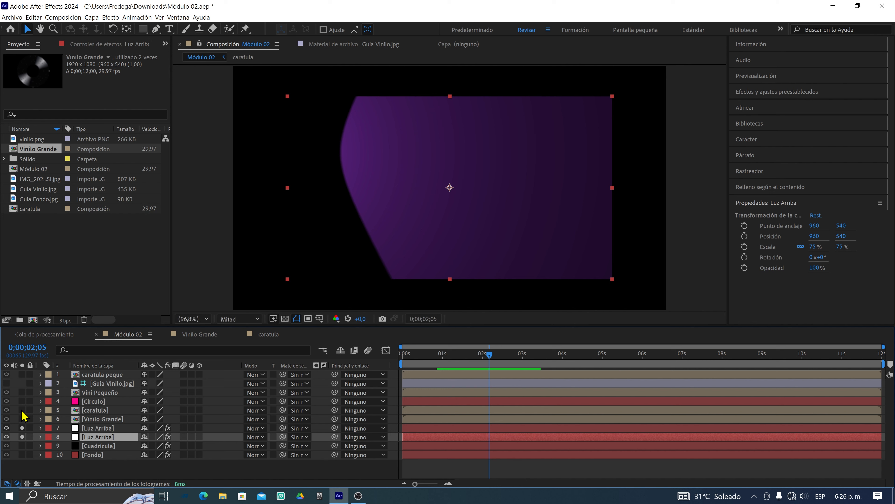
# - Rename the upper Luz Arriba copy as Máscara Mate and turn off its effects
pyautogui.click(101, 429)
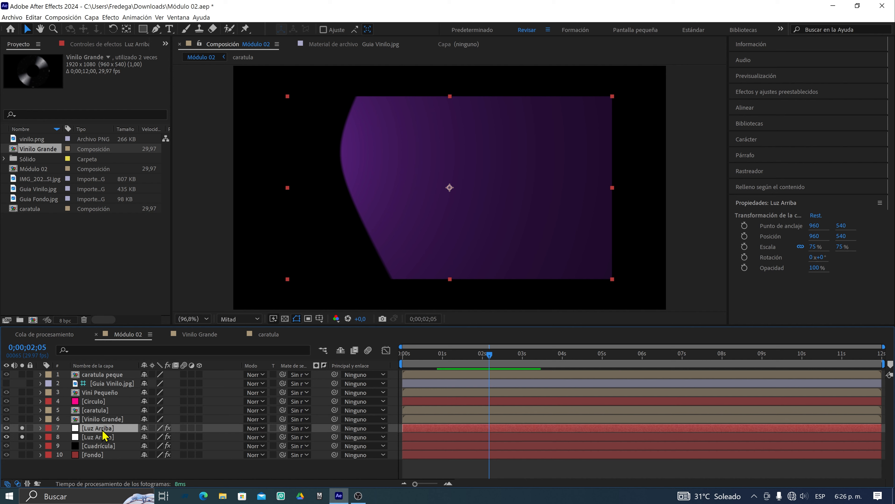
pyautogui.press('Return')
pyautogui.write('M')
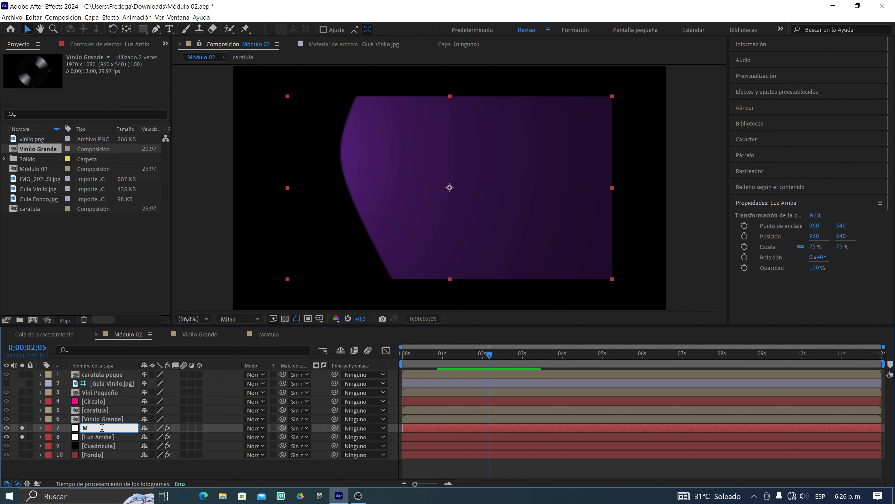
pyautogui.write('áscara Mate')
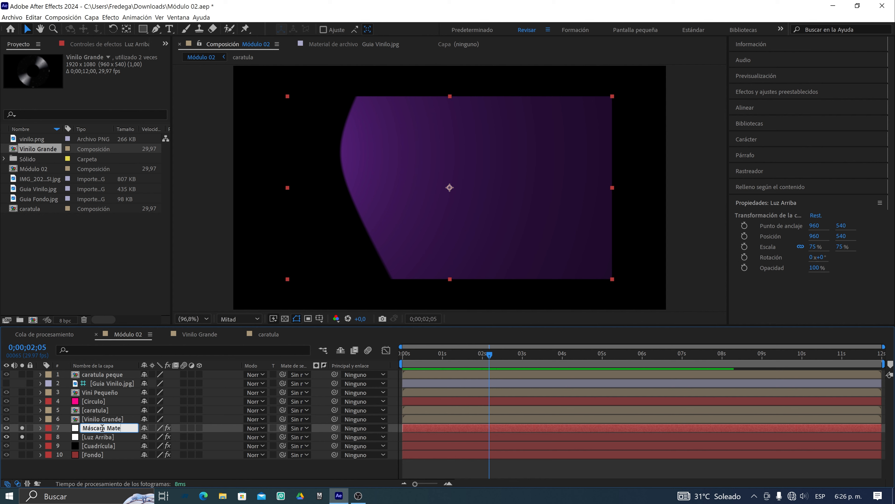
pyautogui.press('Return')
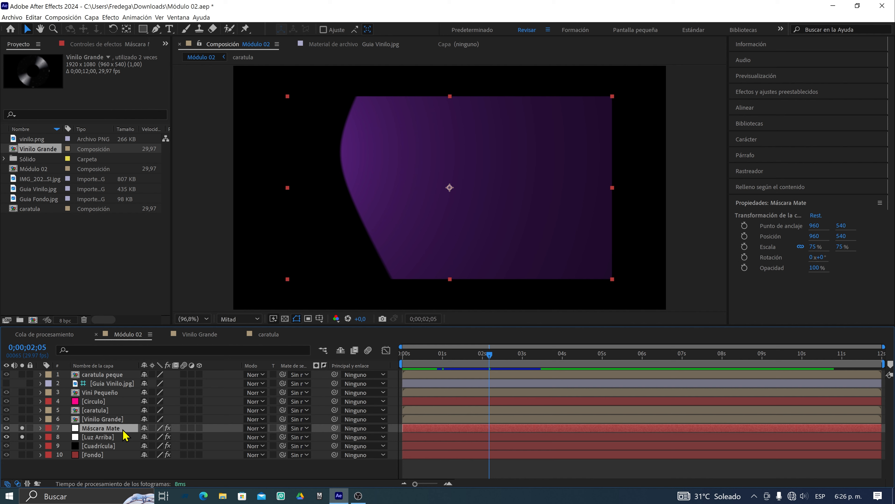
pyautogui.click(168, 427)
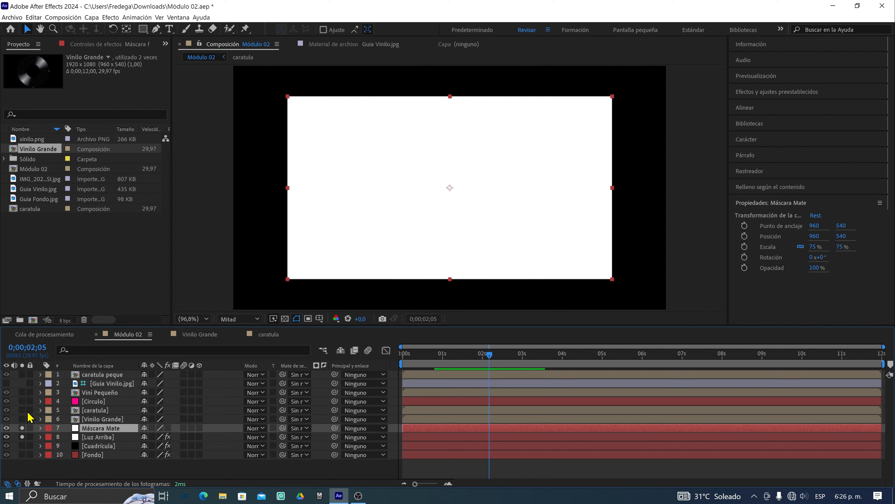
# - Clear the solo on both light layers and set Máscara Mate as the track matte of Vinilo Grande
pyautogui.click(22, 428)
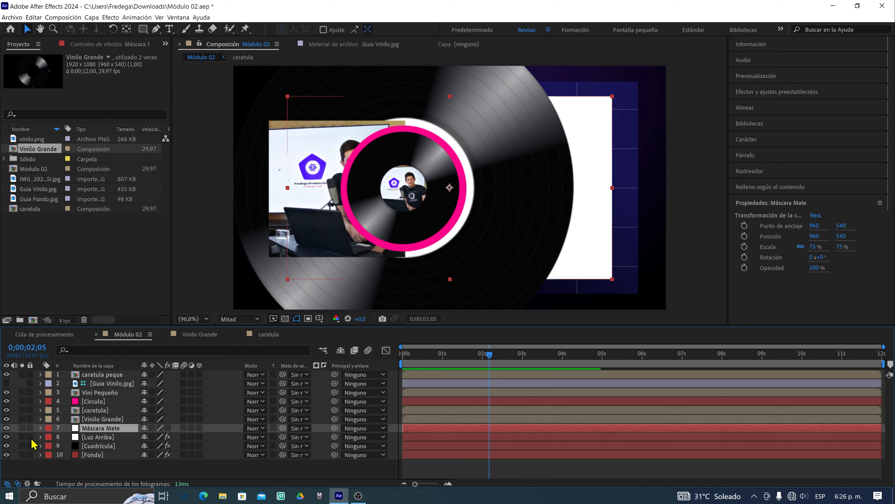
pyautogui.click(112, 419)
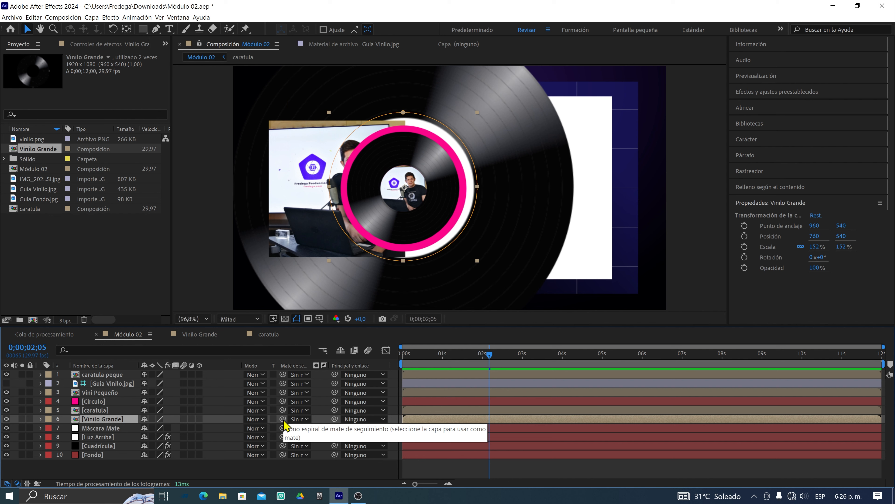
pyautogui.moveTo(284, 421); pyautogui.dragTo(103, 430)
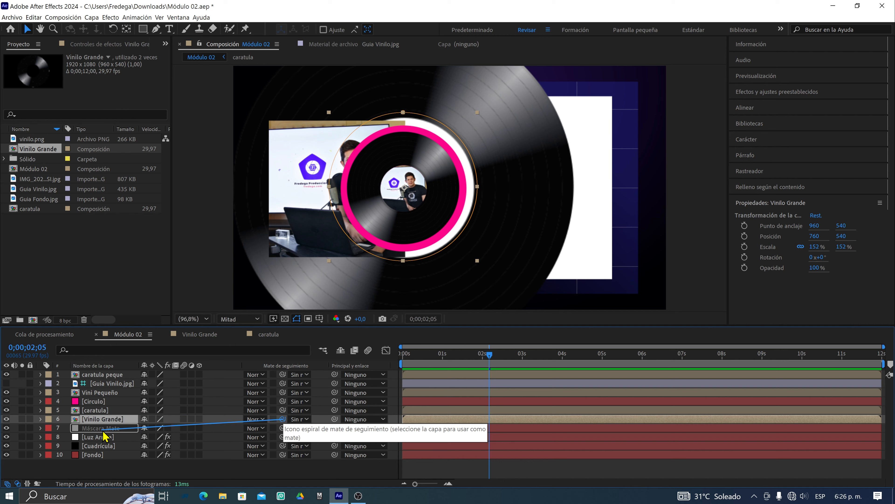
pyautogui.moveTo(103, 430); pyautogui.dragTo(103, 431)
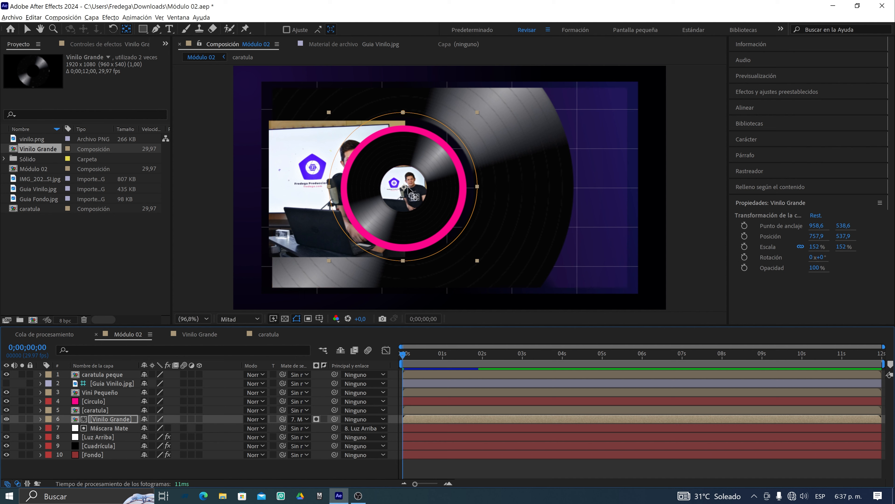
# - Activate the Selection tool and reveal the transform properties of the Vinilo Grande layer
pyautogui.click(27, 29)
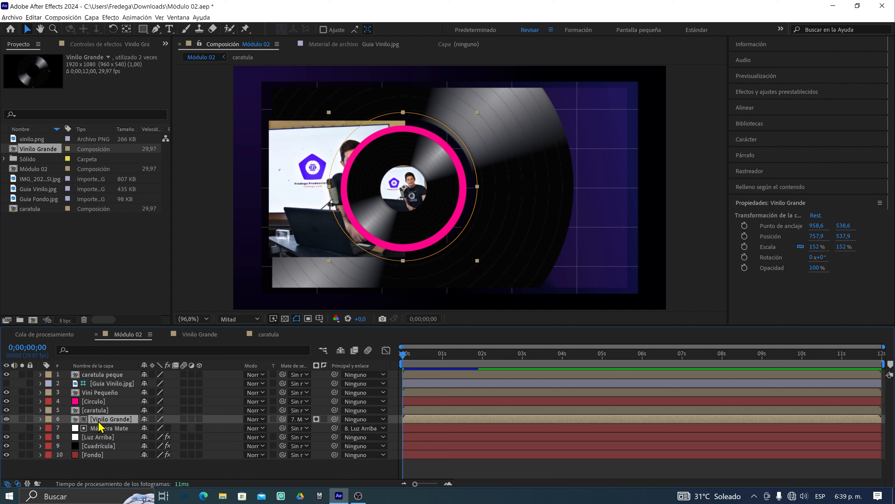
pyautogui.click(41, 419)
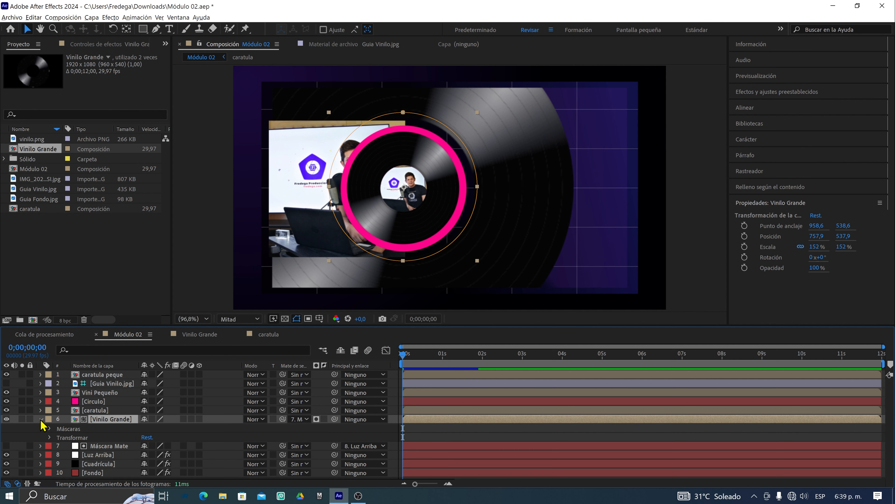
pyautogui.click(49, 437)
pyautogui.scroll(-3, 50, 442)
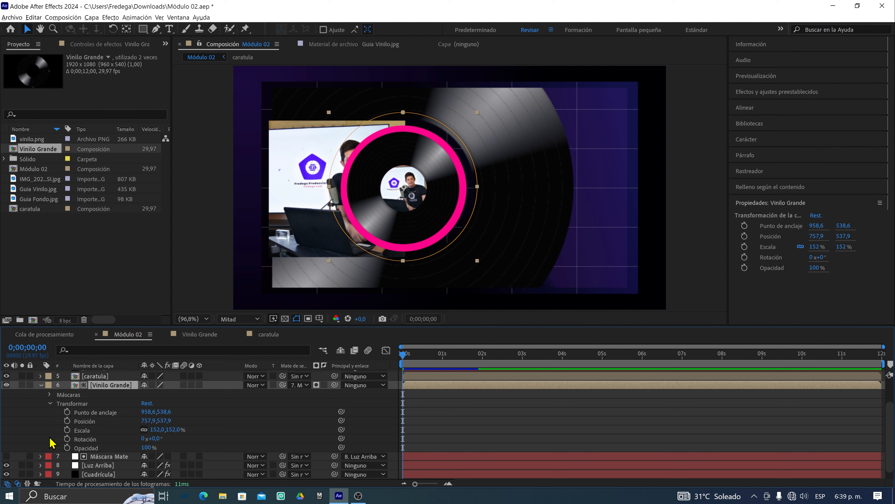
# - Try rotating Vinilo Grande to about 145° and beyond, and undo the rotation changes
pyautogui.click(89, 440)
pyautogui.moveTo(153, 442); pyautogui.dragTo(231, 443)
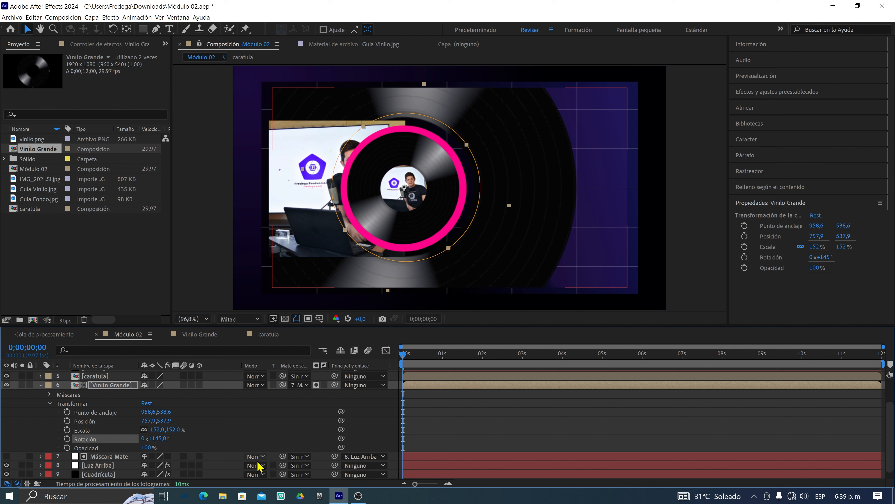
pyautogui.moveTo(158, 439); pyautogui.dragTo(244, 443)
pyautogui.hotkey('ctrl', 'z')
pyautogui.hotkey('ctrl', 'z')
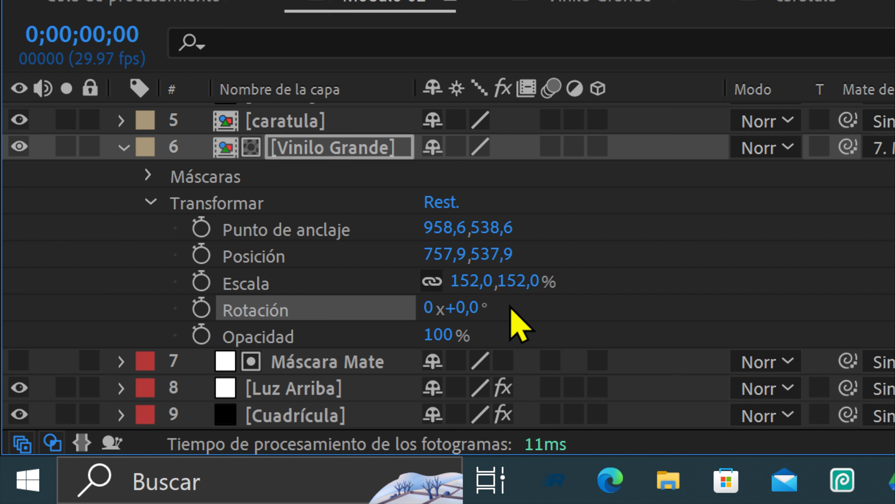
# - Add an expression to the Rotation of Vinilo Grande and test rotating the layer to 79°
pyautogui.keyDown('alt'); pyautogui.click(205, 310); pyautogui.keyUp('alt')
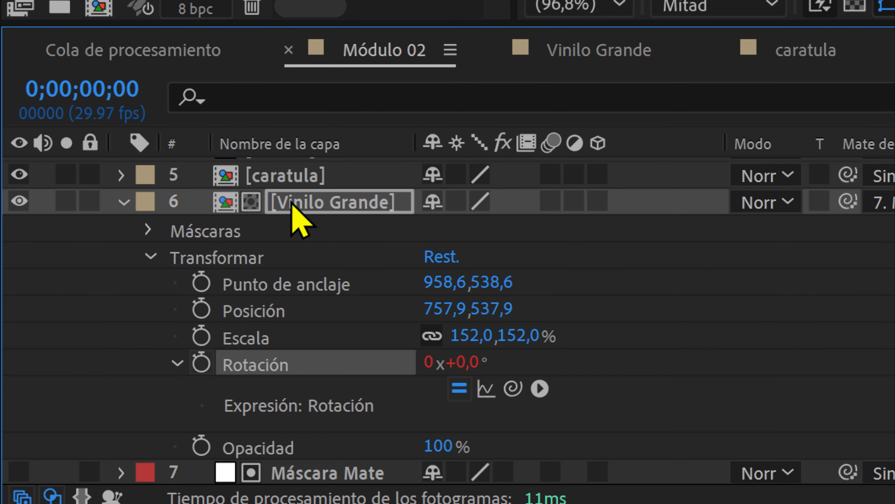
pyautogui.moveTo(472, 364); pyautogui.dragTo(549, 388)
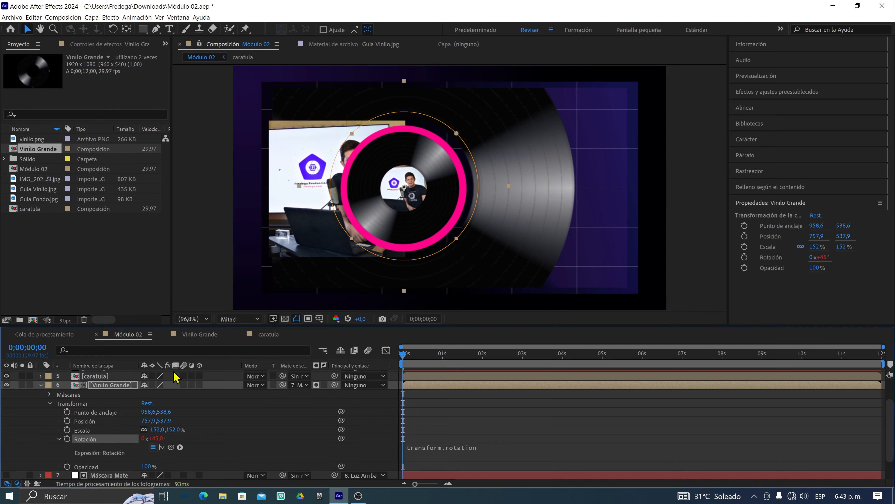
pyautogui.moveTo(155, 439); pyautogui.dragTo(167, 437)
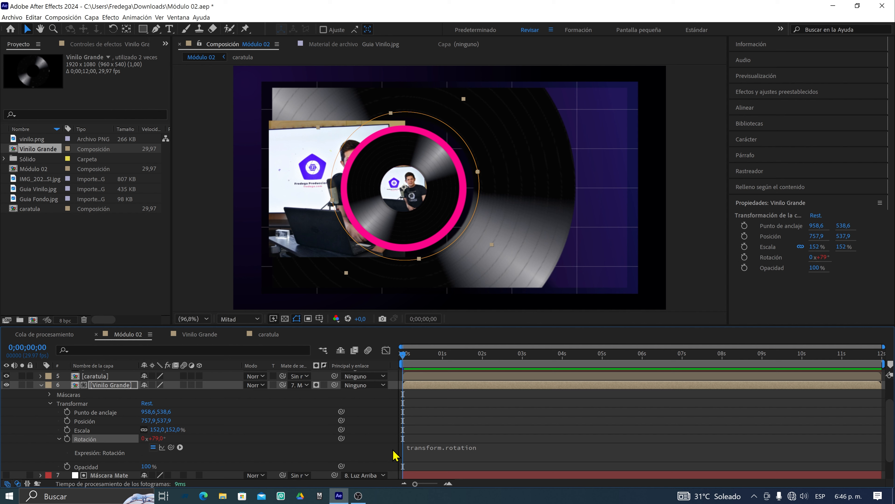
# - Replace the rotation expression of Vinilo Grande with 50 and try to change the rotation value manually
pyautogui.click(425, 455)
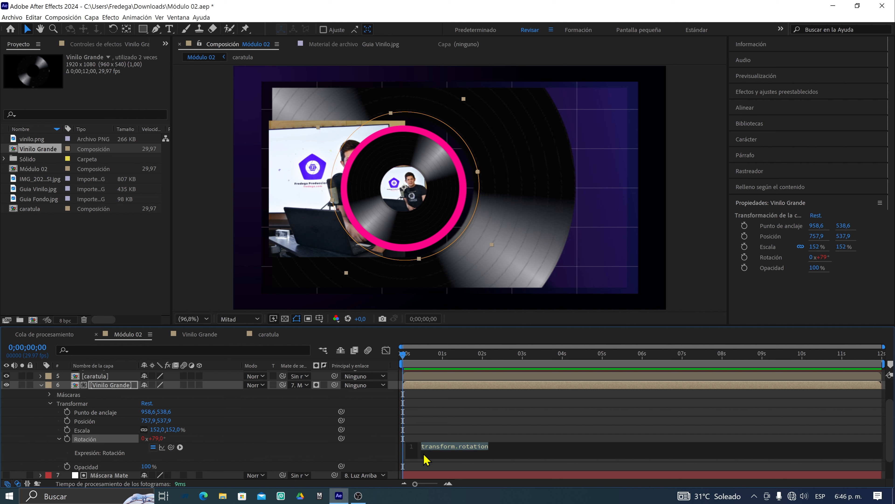
pyautogui.write('50')
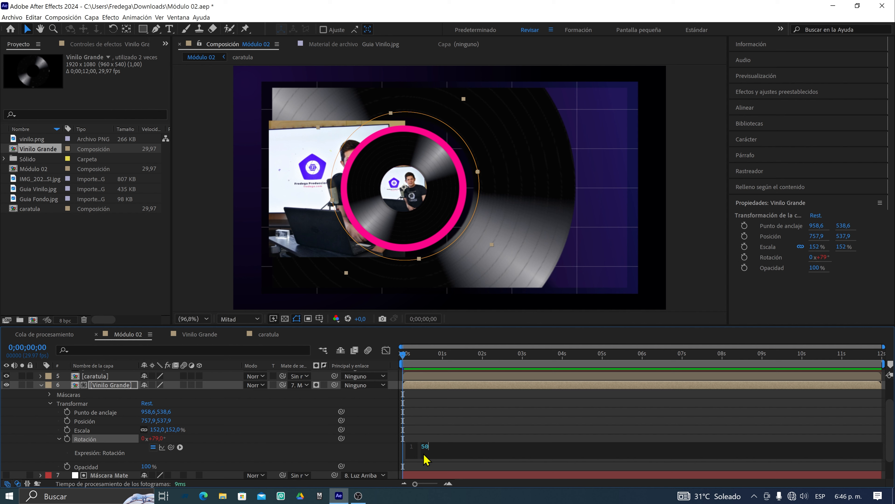
pyautogui.click(392, 456)
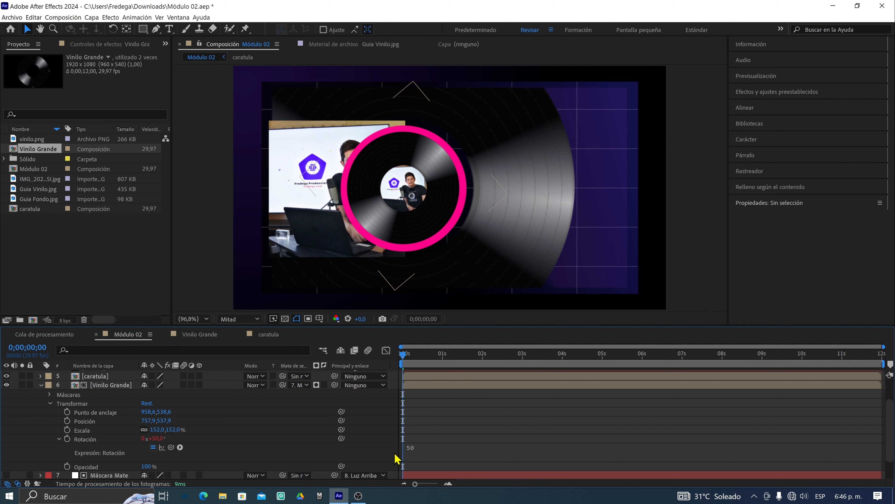
pyautogui.click(156, 438)
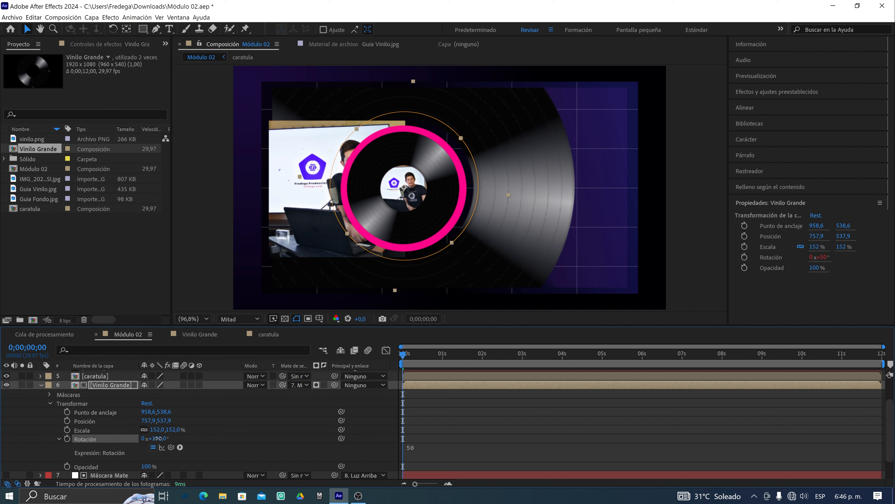
pyautogui.moveTo(158, 439)
pyautogui.mouseDown()
pyautogui.moveTo(188, 437)
pyautogui.moveTo(169, 438)
pyautogui.mouseUp()
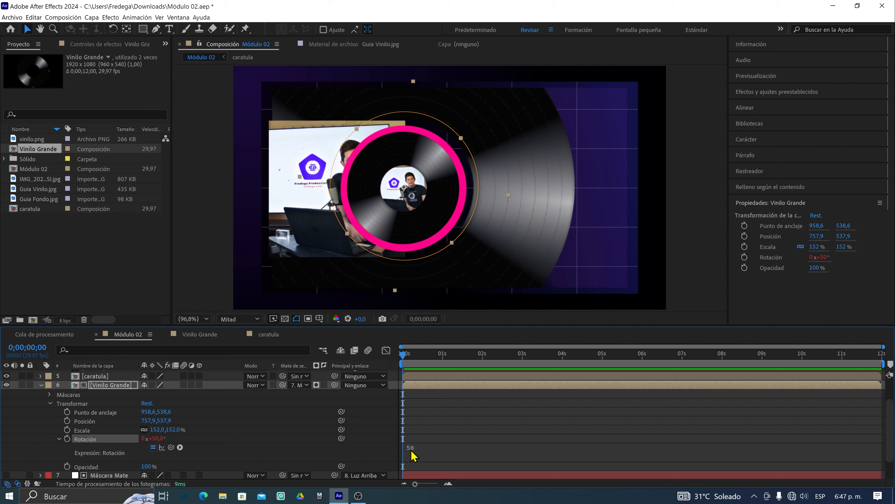
# - Remove the rotation expression from Vinilo Grande and reset its rotation to 0x+0,0°
pyautogui.keyDown('alt'); pyautogui.click(68, 440); pyautogui.keyUp('alt')
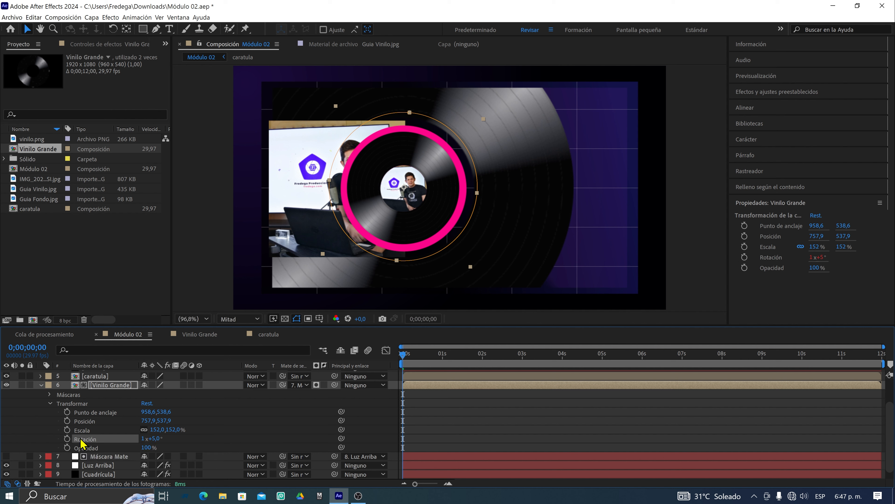
pyautogui.click(144, 438)
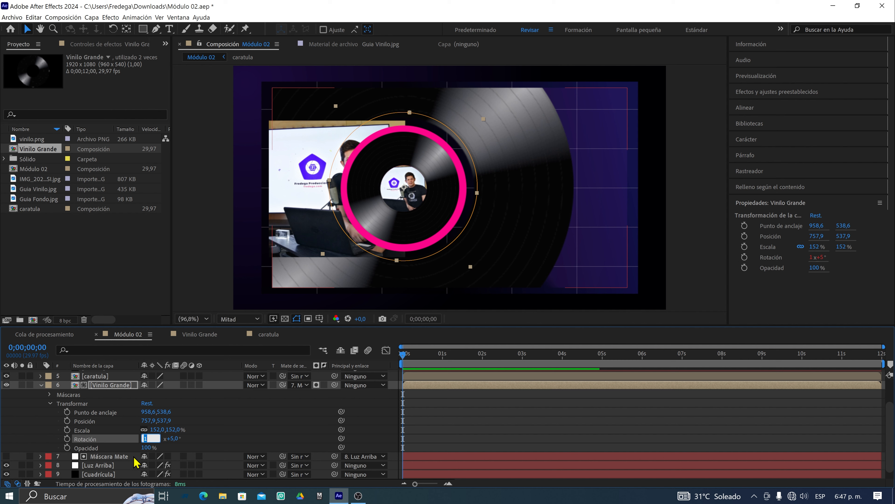
pyautogui.write('0')
pyautogui.press('Return')
pyautogui.click(173, 445)
pyautogui.click(154, 438)
pyautogui.write('0')
pyautogui.press('Return')
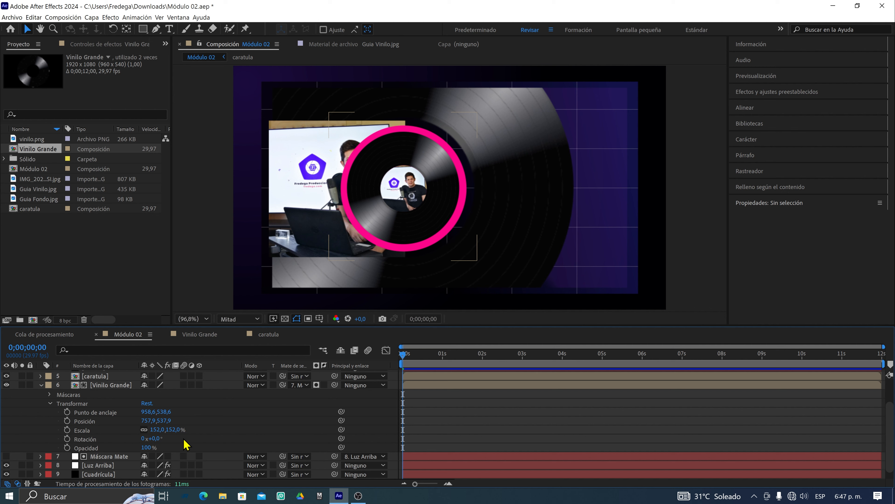
# - Reveal only the Rotation property on the Vinilo Grande, Vini Pequeño and caratula peque layers
pyautogui.scroll(2, 186, 444)
pyautogui.click(111, 420)
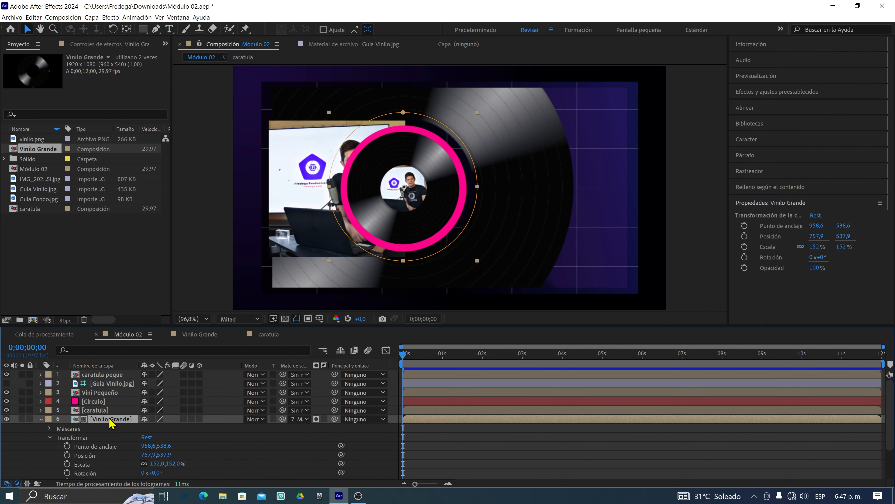
pyautogui.press('r')
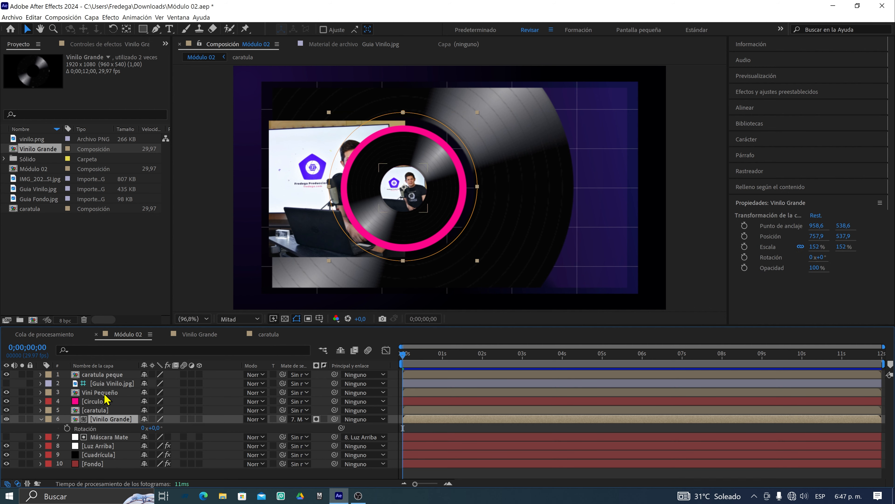
pyautogui.click(104, 395)
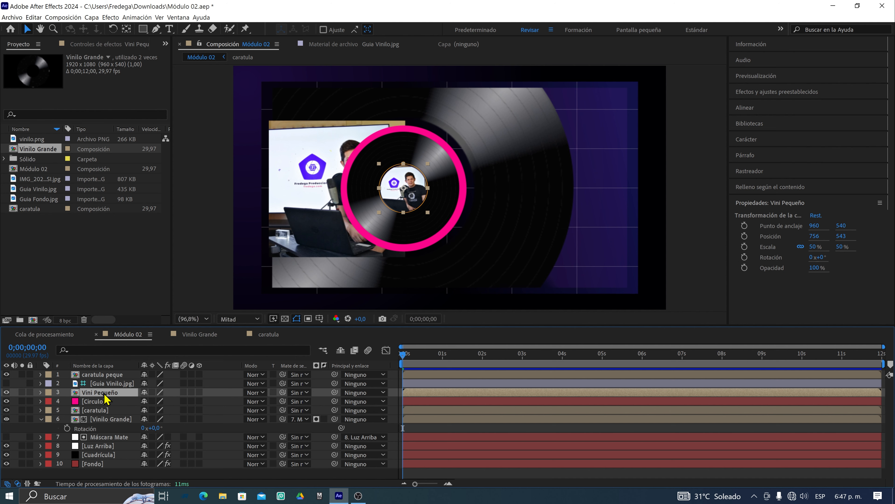
pyautogui.press('r')
pyautogui.click(105, 374)
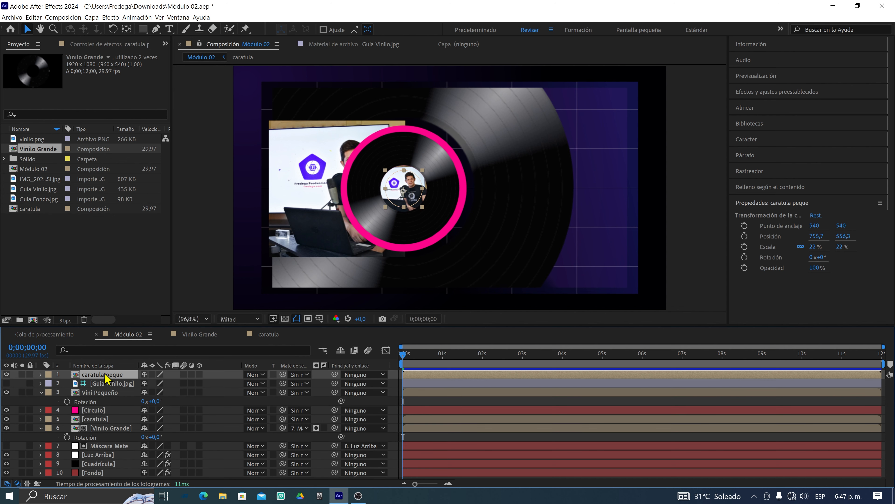
pyautogui.press('r')
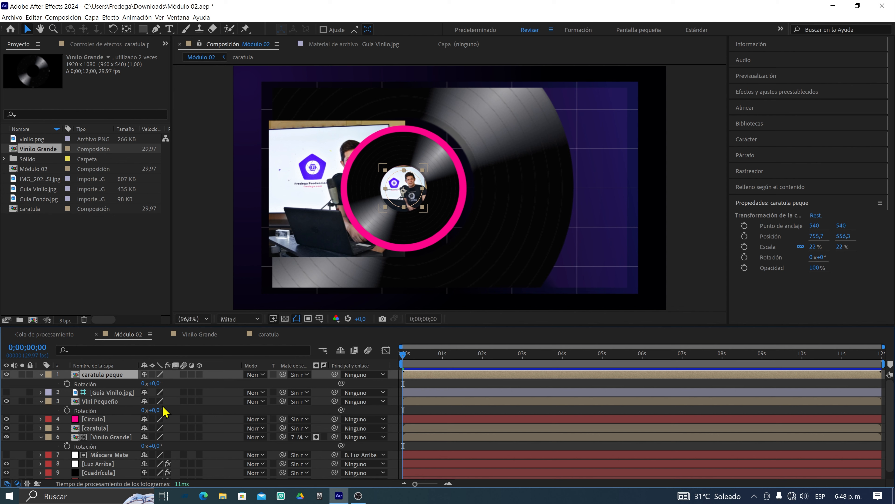
# - Test rotating Vini Pequeño and caratula peque, the latter to 150° and 1x+173°, and undo the rotations
pyautogui.moveTo(156, 410); pyautogui.dragTo(240, 411)
pyautogui.hotkey('ctrl', 'z')
pyautogui.moveTo(155, 383); pyautogui.dragTo(238, 391)
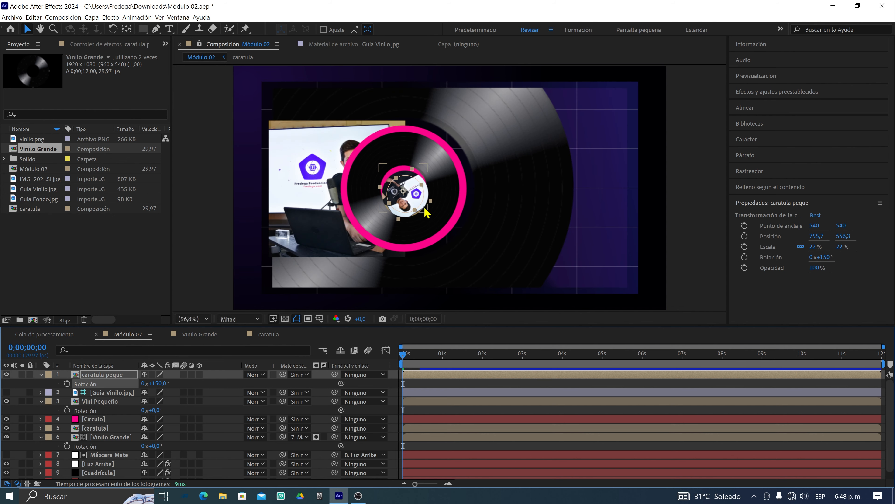
pyautogui.press('/')
pyautogui.press('.')
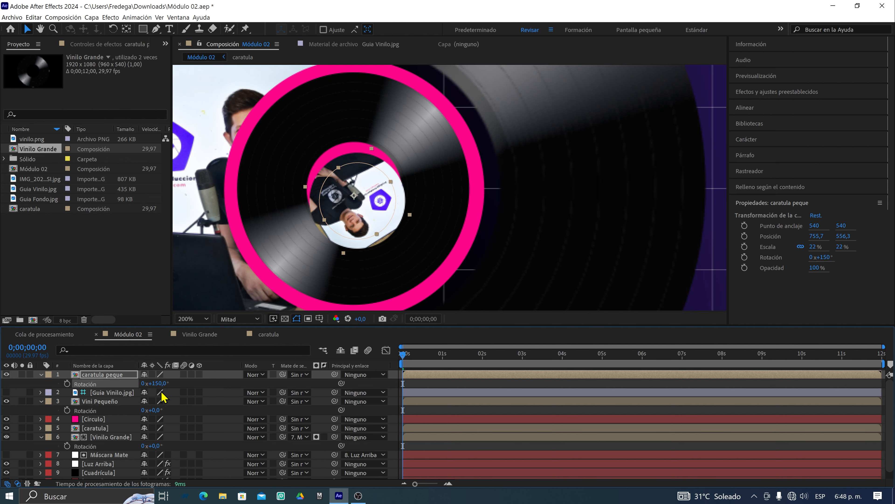
pyautogui.moveTo(157, 383); pyautogui.dragTo(363, 392)
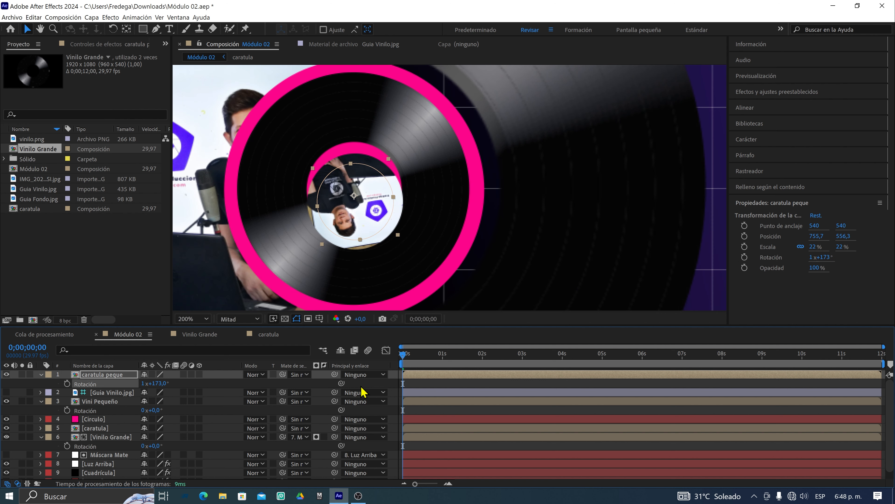
pyautogui.hotkey('ctrl', 'z')
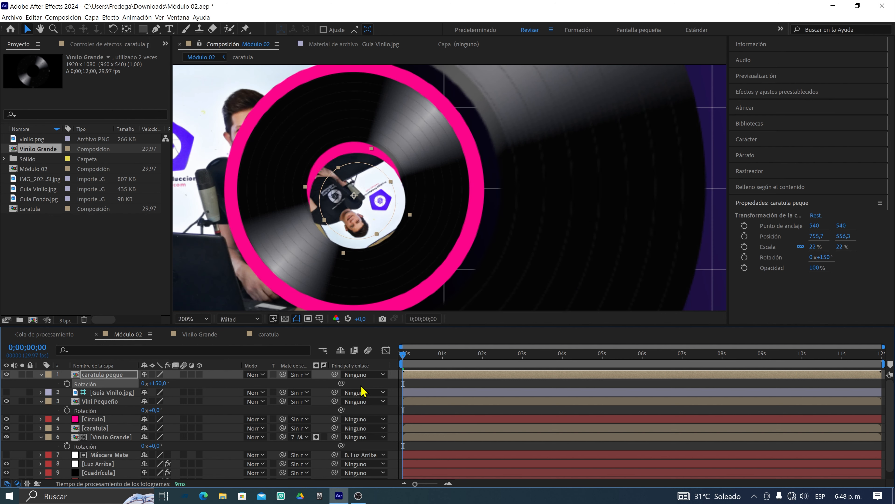
pyautogui.hotkey('ctrl', 'z')
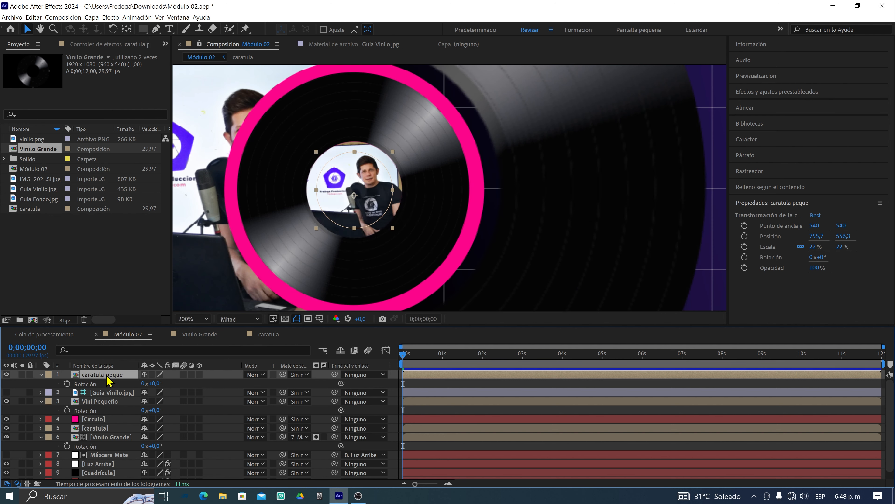
# - Centre the anchor point of caratula peque in its layer content and test rotating it to 236°
pyautogui.rightClick(106, 376)
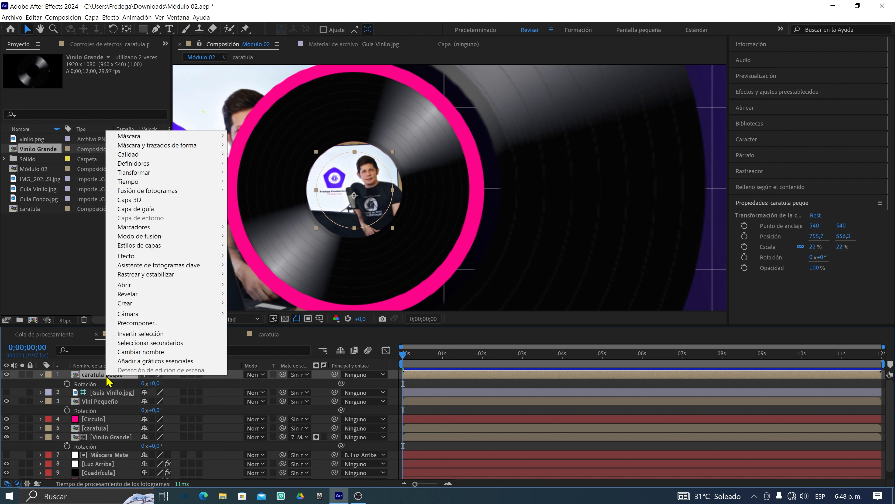
pyautogui.moveTo(157, 176)
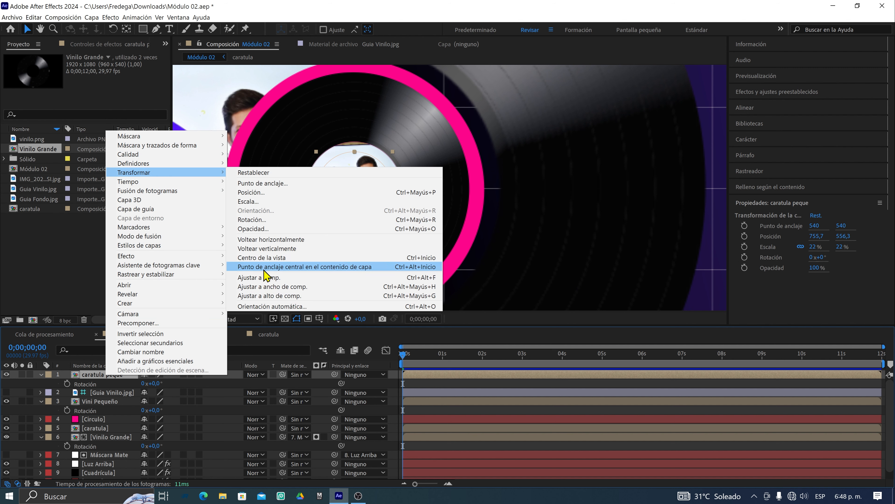
pyautogui.click(330, 268)
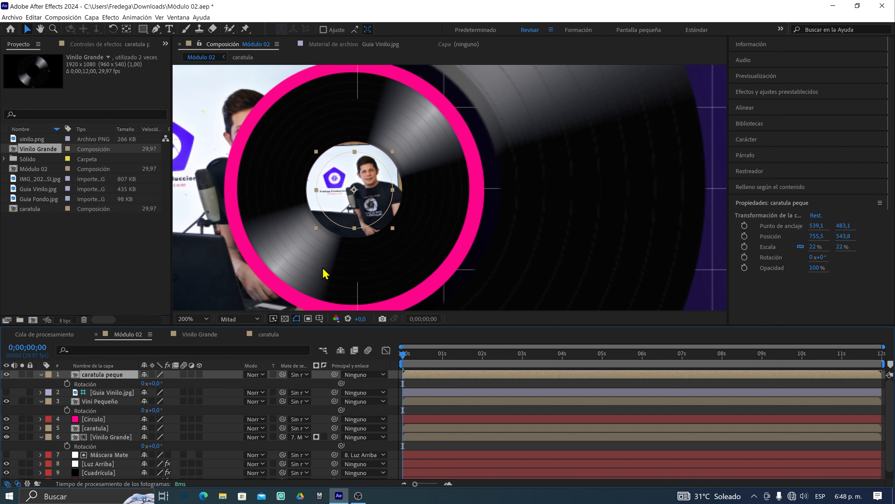
pyautogui.moveTo(155, 383); pyautogui.dragTo(285, 388)
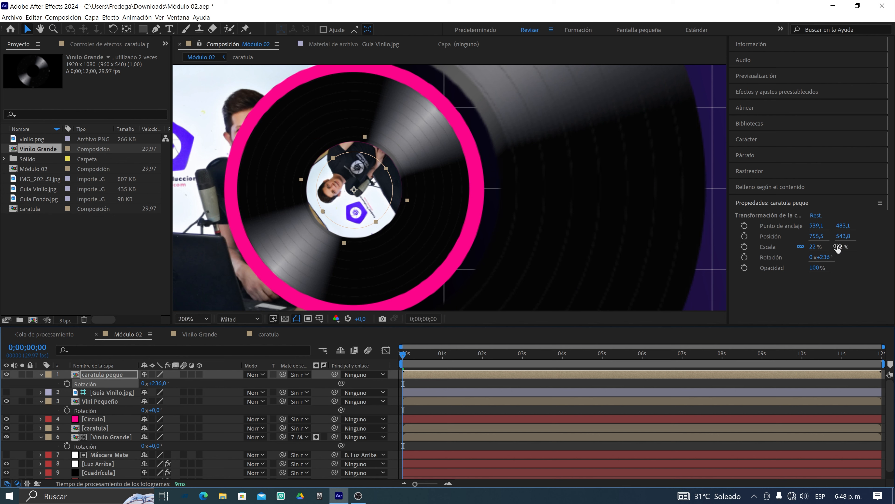
# - Scale caratula peque to 27% and reset its rotation to 0°
pyautogui.moveTo(841, 246); pyautogui.dragTo(848, 247)
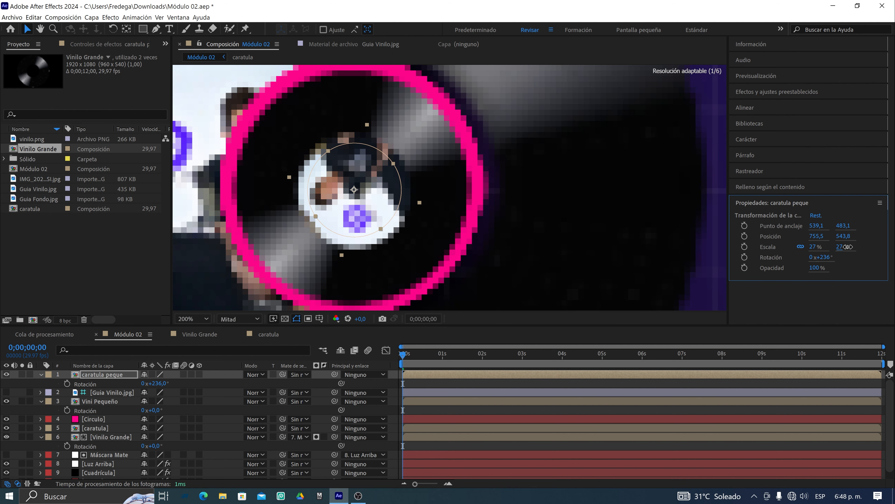
pyautogui.click(91, 385)
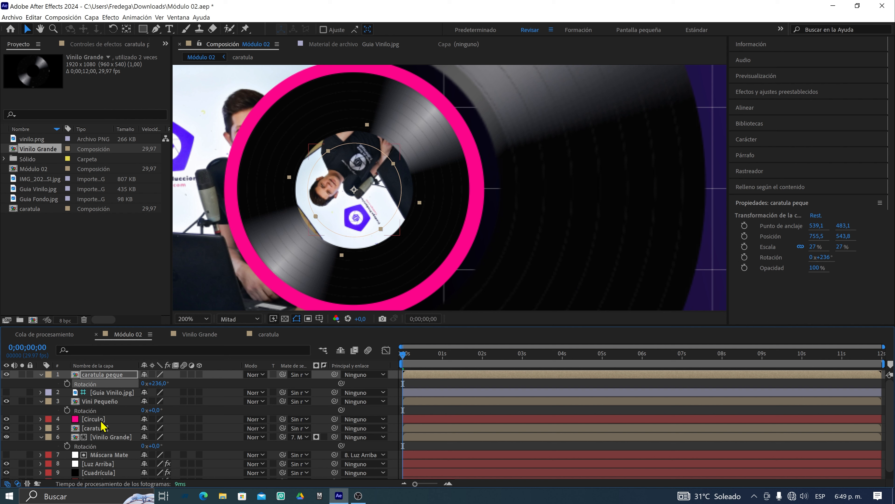
pyautogui.click(95, 410)
pyautogui.click(96, 445)
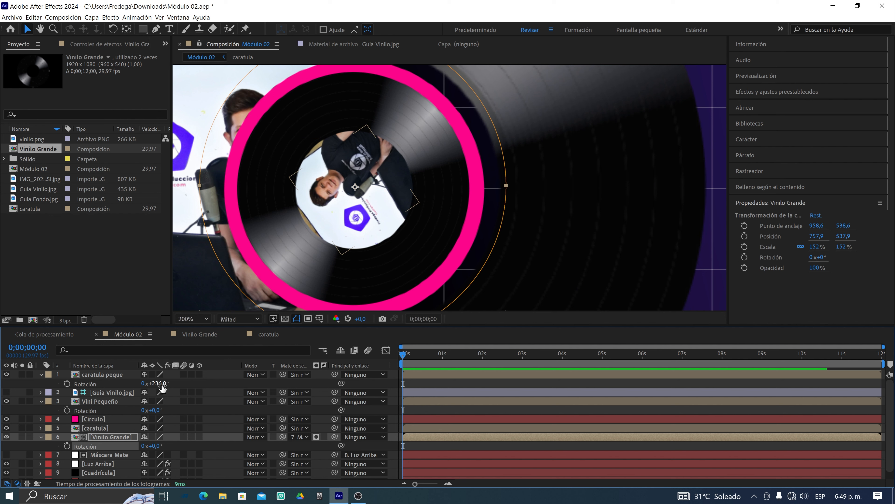
pyautogui.click(162, 385)
pyautogui.write('0')
pyautogui.click(217, 387)
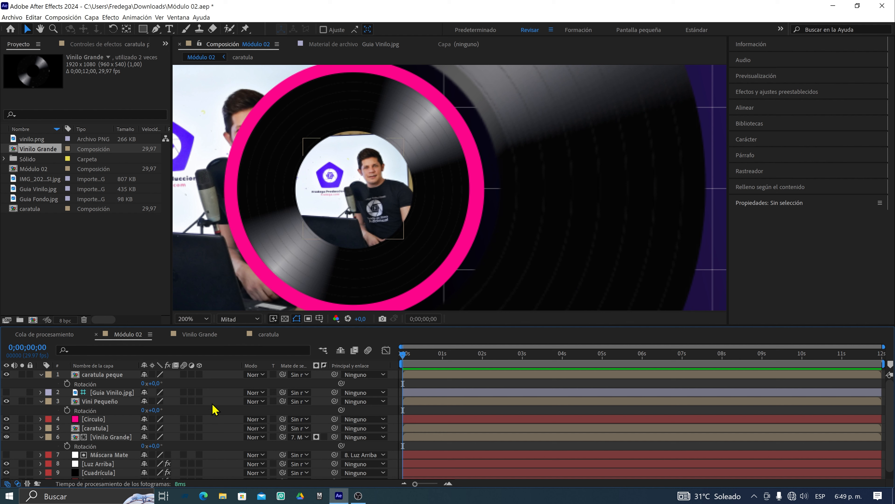
# - Create an adjustment layer in Módulo 02 and toggle its adjustment behaviour off and back on
pyautogui.rightClick(13, 373)
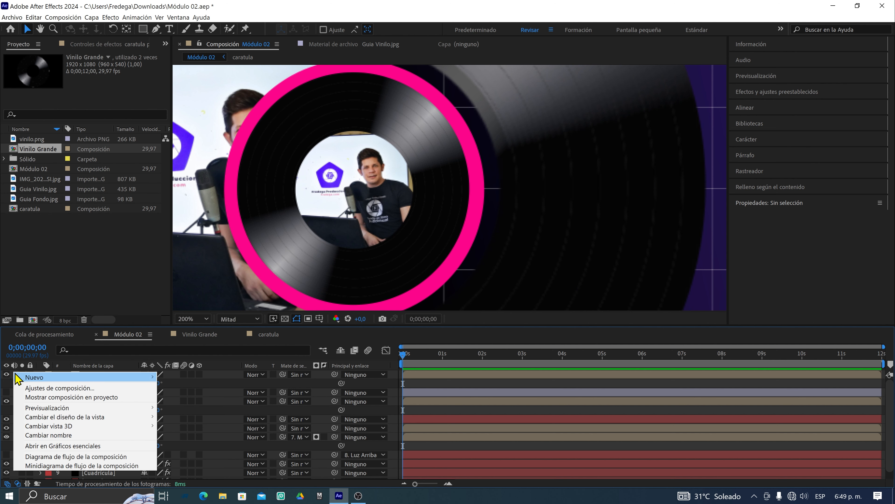
pyautogui.moveTo(19, 378)
pyautogui.click(207, 443)
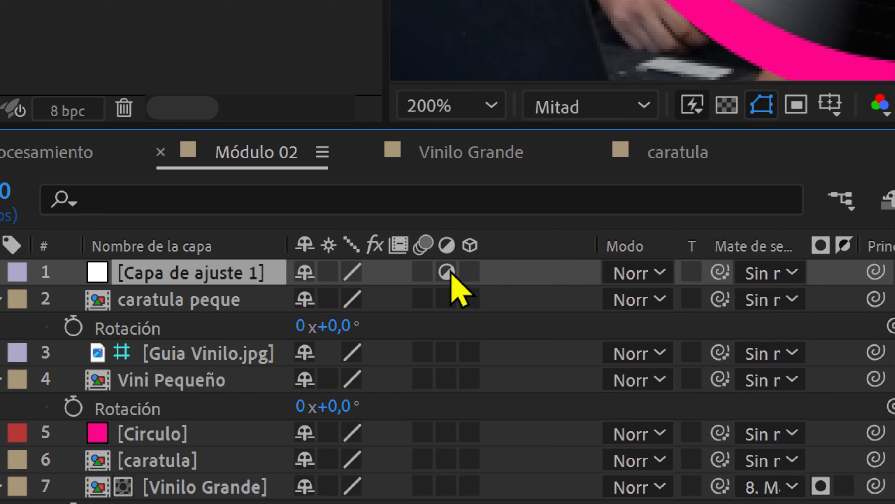
pyautogui.click(450, 273)
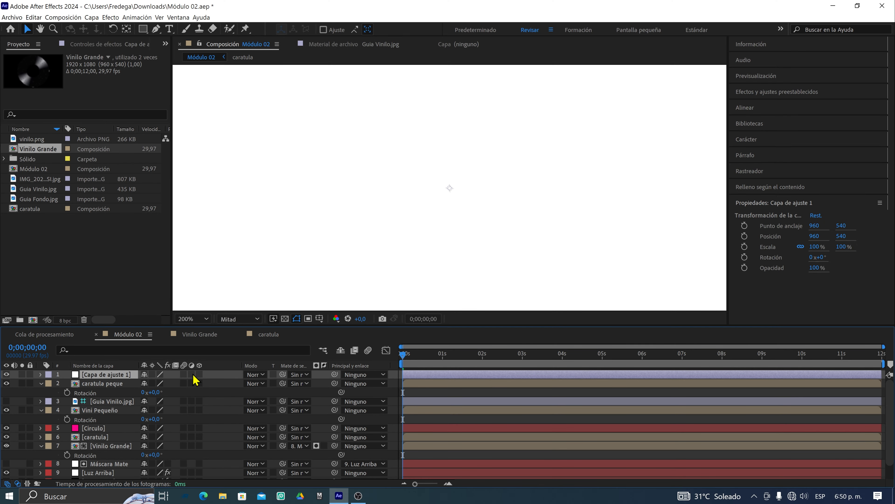
pyautogui.click(192, 375)
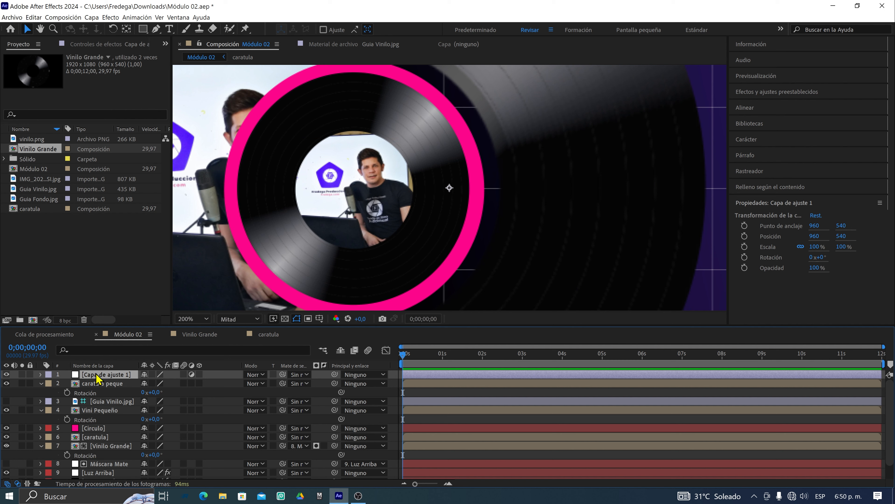
# - Apply the Tinción effect to Capa de ajuste 1 and test the layer directly above Vinilo Grande before returning it to the top
pyautogui.click(111, 18)
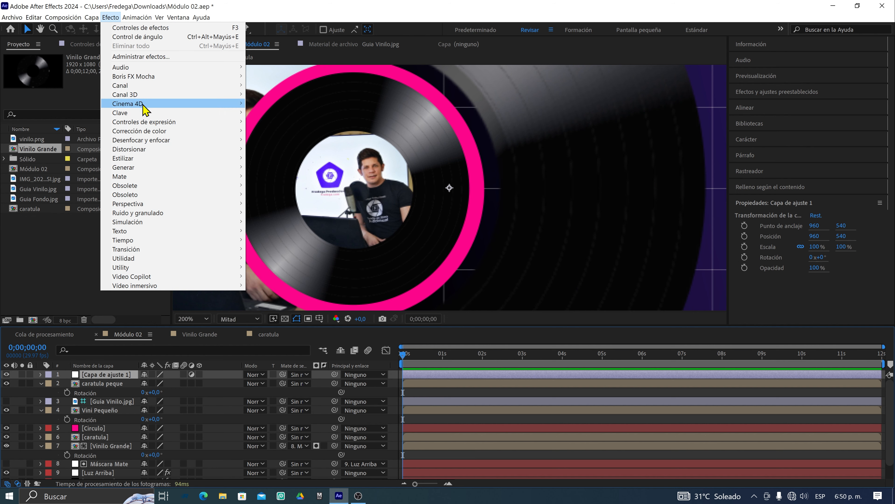
pyautogui.moveTo(152, 132)
pyautogui.click(292, 423)
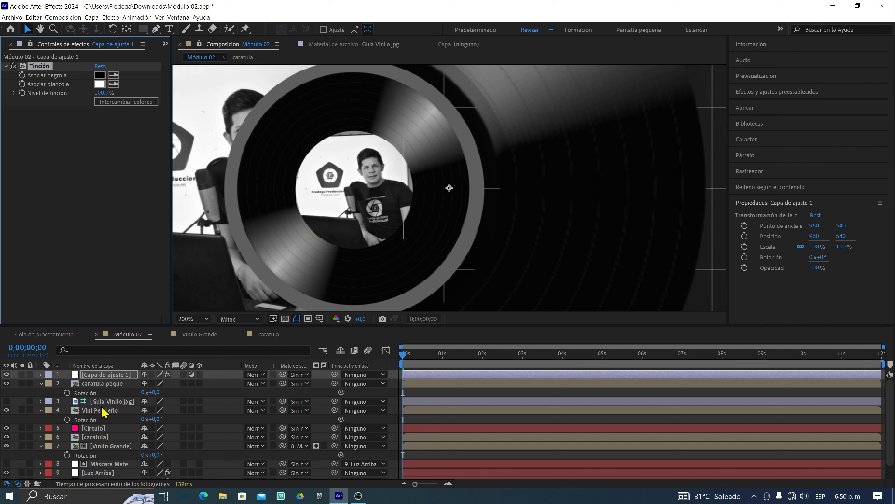
pyautogui.moveTo(103, 377); pyautogui.dragTo(107, 444)
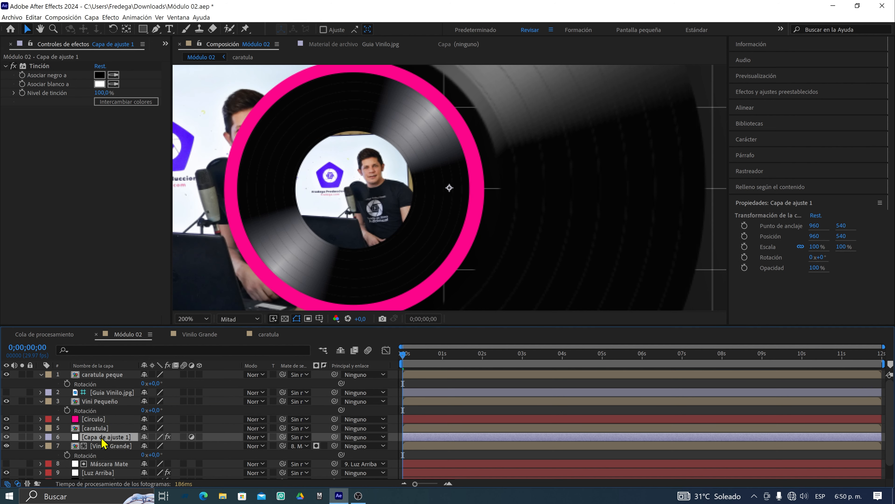
pyautogui.moveTo(106, 434); pyautogui.dragTo(102, 373)
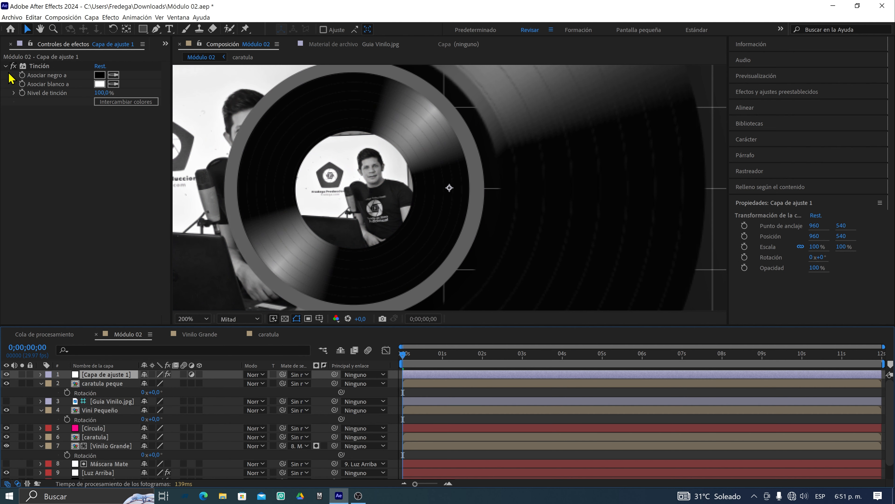
# - Delete the Tinción effect from Capa de ajuste 1
pyautogui.click(40, 68)
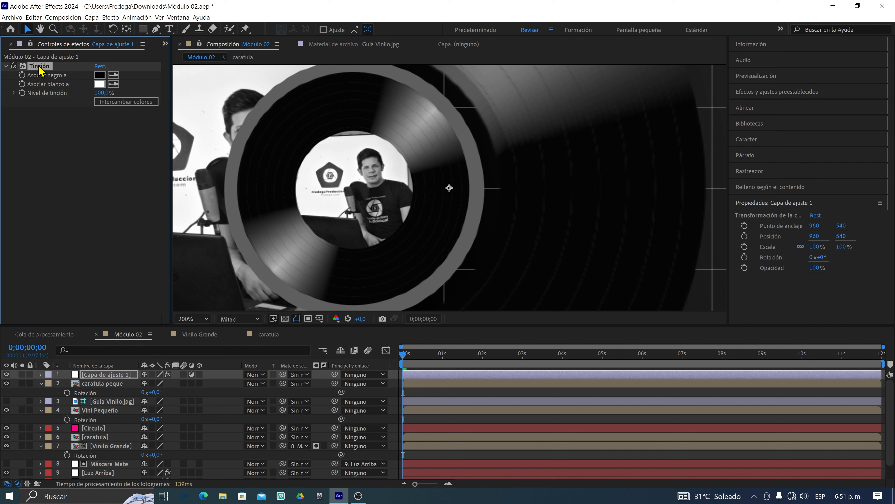
pyautogui.press('Delete')
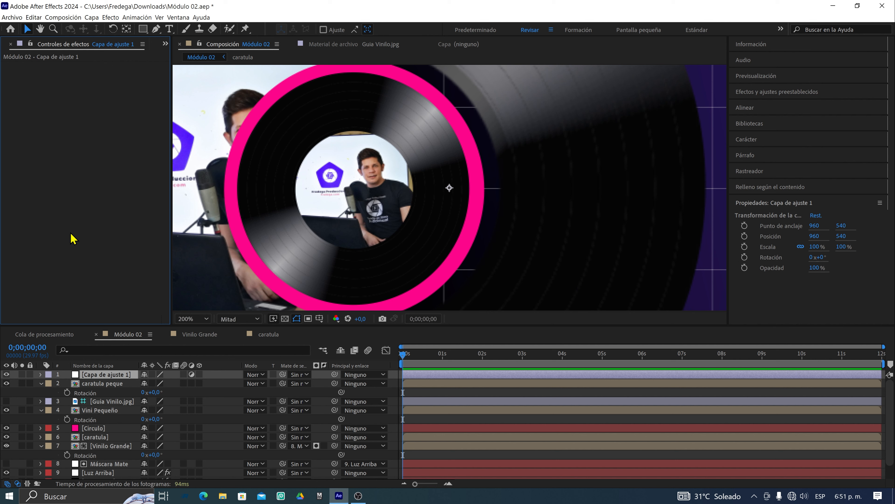
# - Add a Control del deslizador expression control to Capa de ajuste 1
pyautogui.click(108, 376)
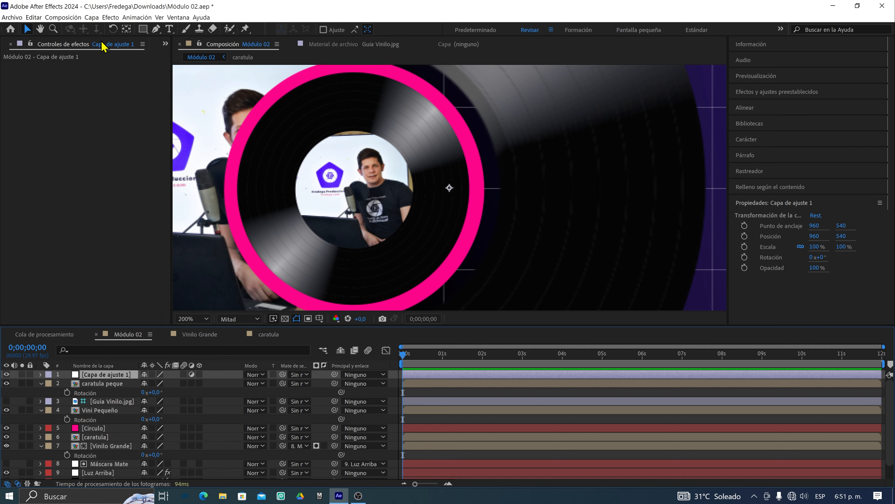
pyautogui.click(114, 17)
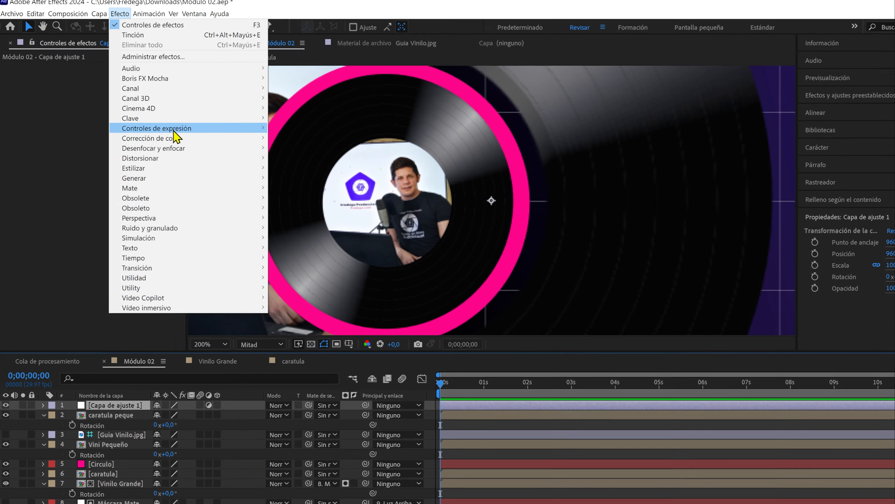
pyautogui.moveTo(143, 122)
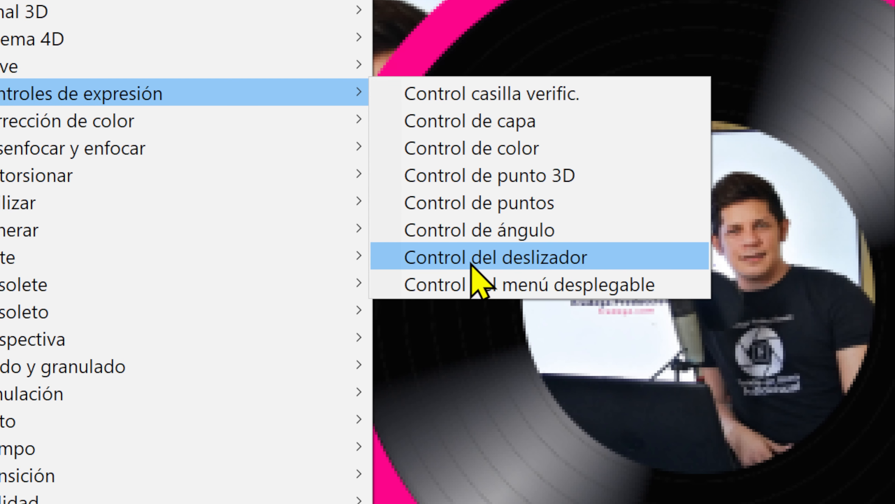
pyautogui.click(466, 264)
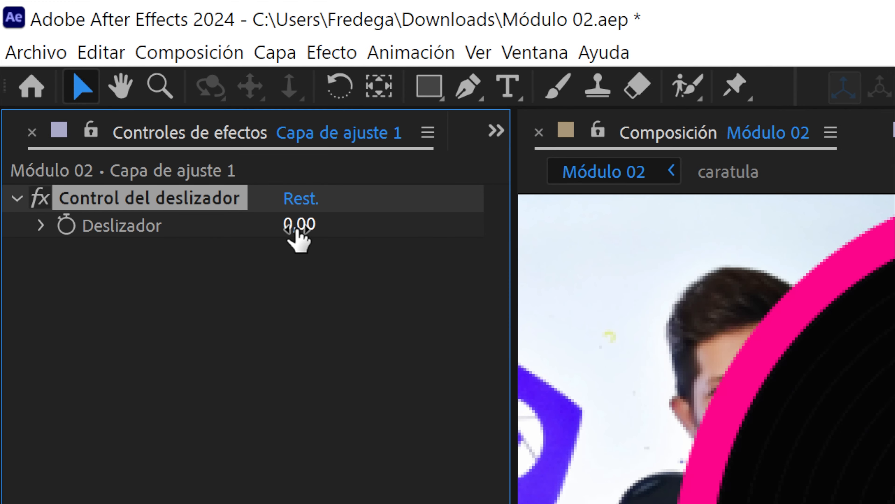
# - Replace the Control del deslizador effect on Capa de ajuste 1 with a Control de ángulo expression control
pyautogui.moveTo(300, 230); pyautogui.dragTo(293, 261)
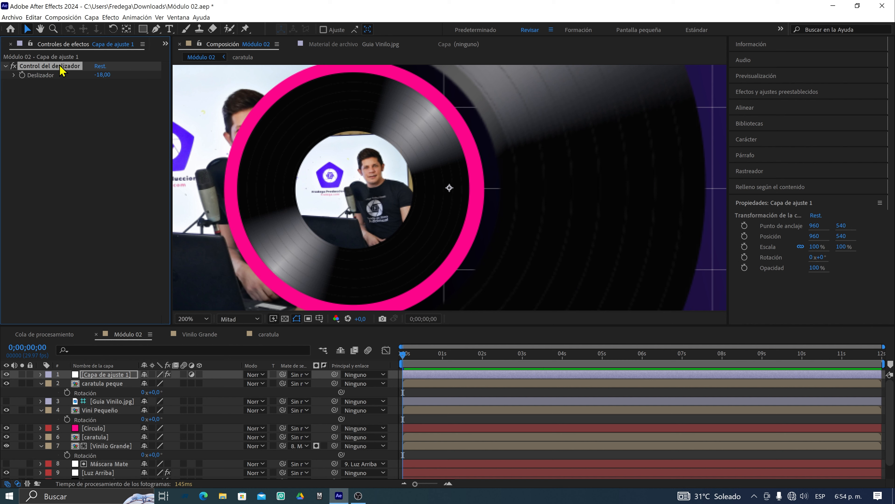
pyautogui.press('Delete')
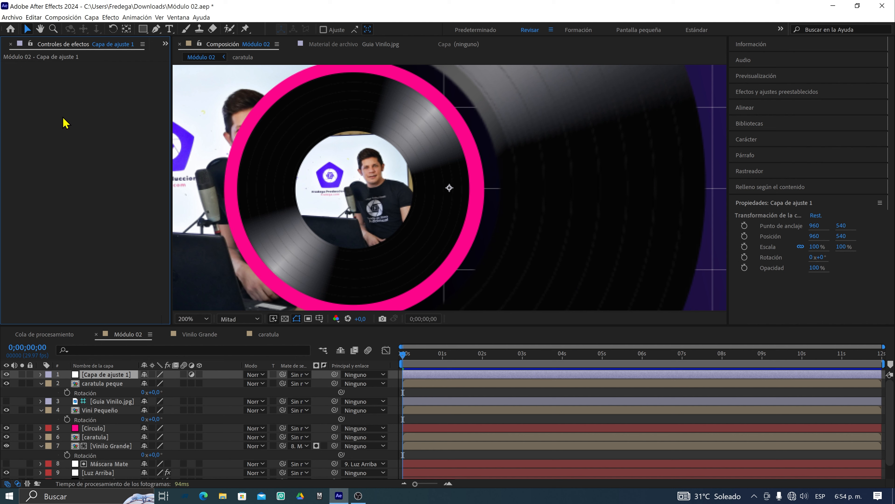
pyautogui.click(110, 18)
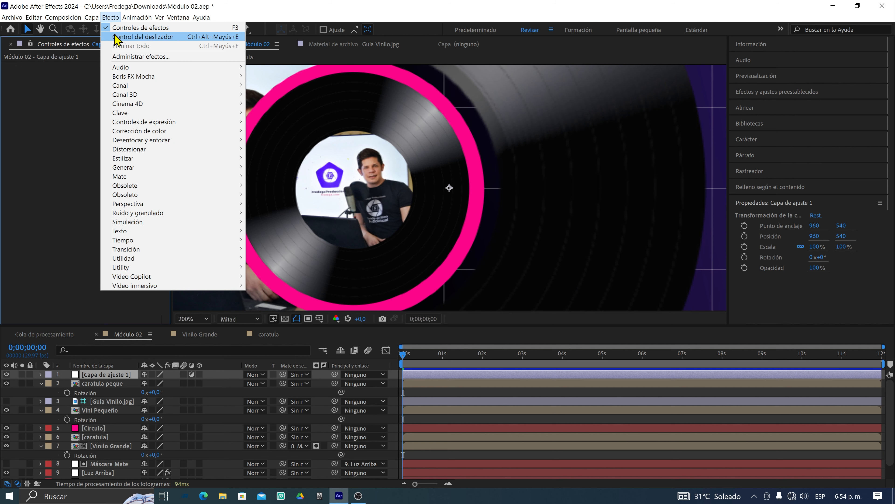
pyautogui.moveTo(230, 126)
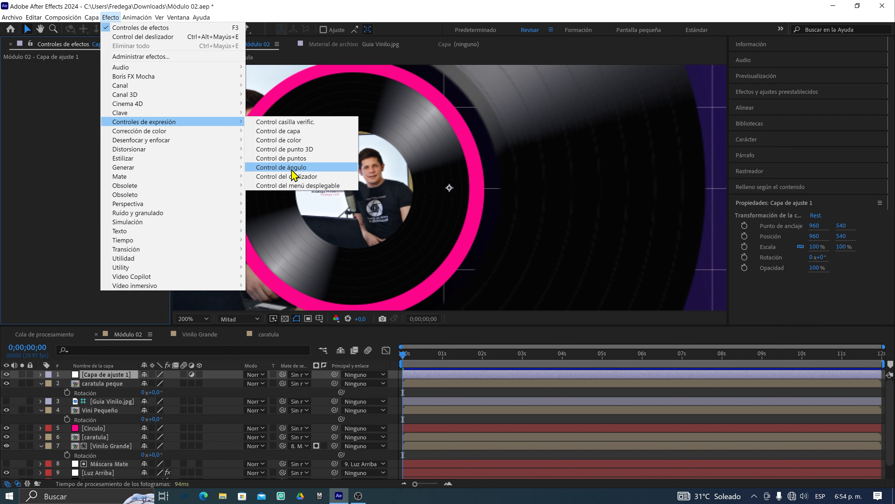
pyautogui.click(287, 169)
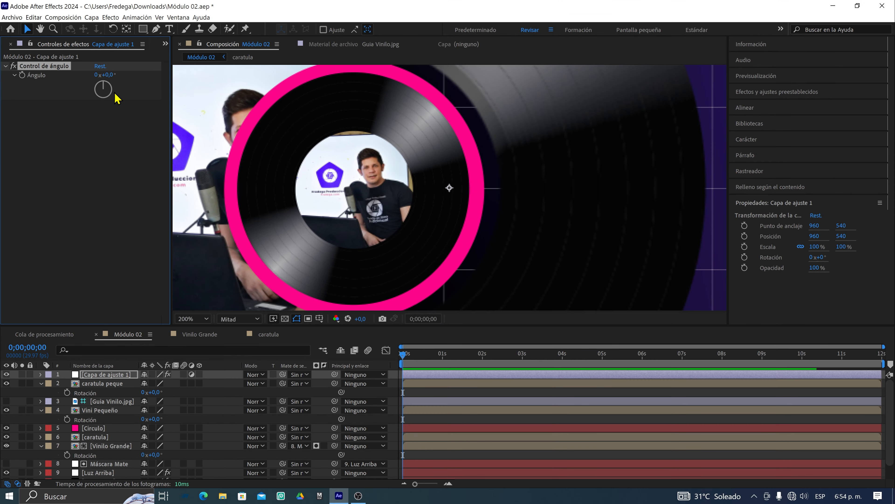
# - Link Vinilo Grande's rotation to the Ángulo property of Capa de ajuste 1 and reveal the resulting expression
pyautogui.click(91, 455)
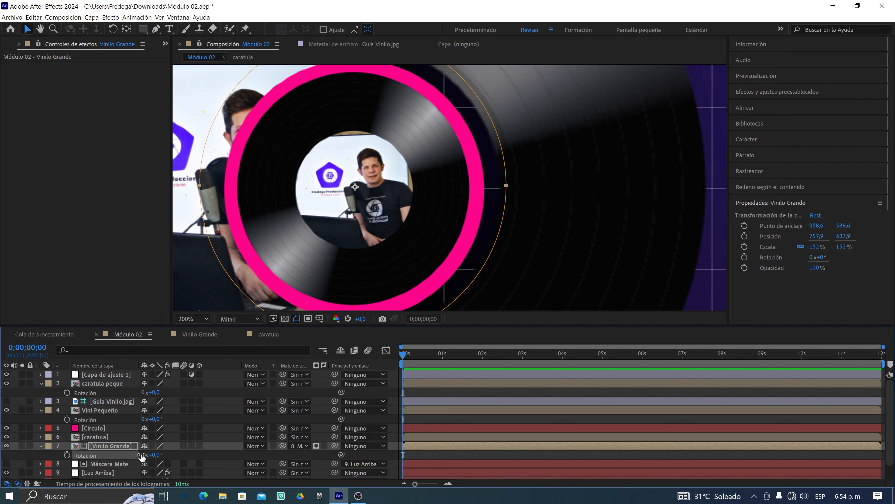
pyautogui.click(112, 376)
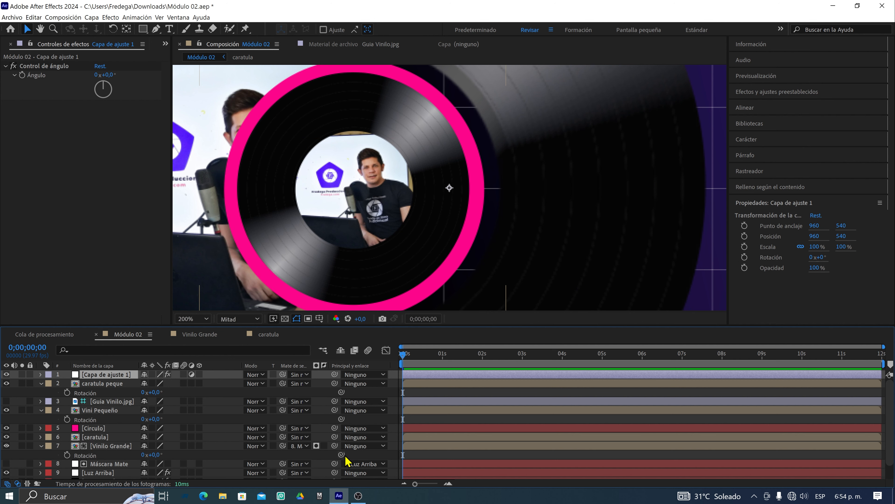
pyautogui.hotkey('alt', 'Tab')
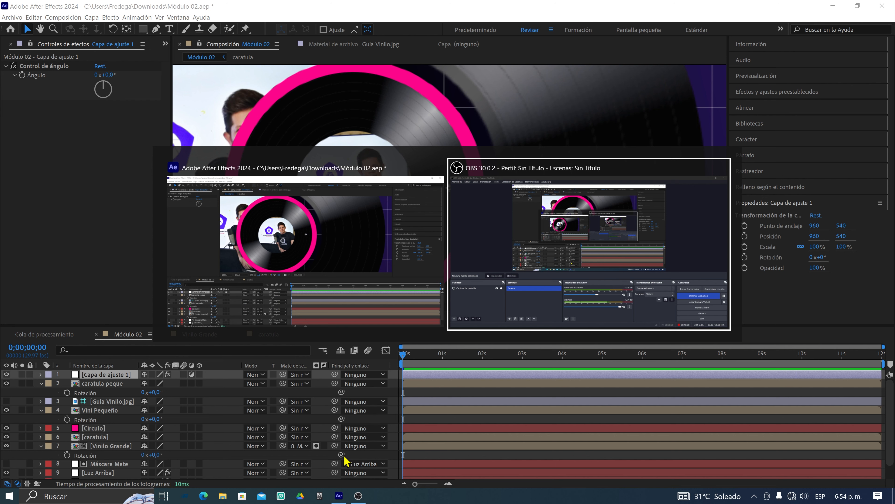
pyautogui.hotkey('alt', 'Tab')
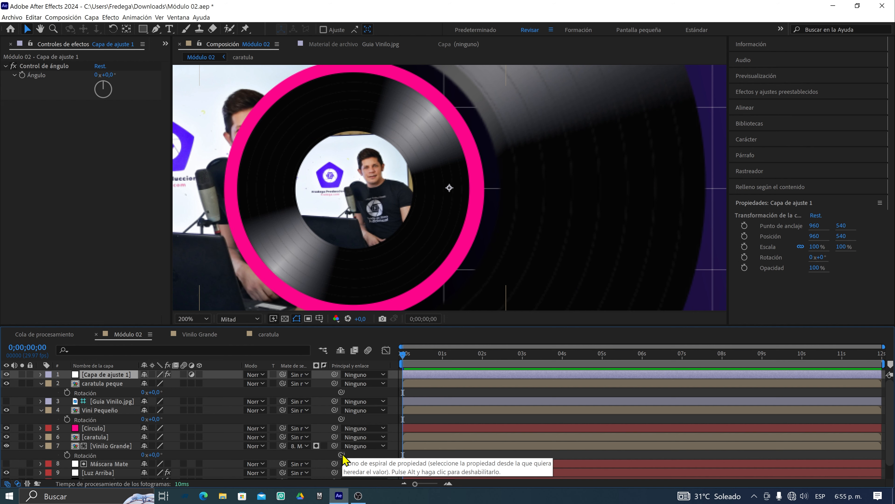
pyautogui.moveTo(342, 454); pyautogui.dragTo(39, 82)
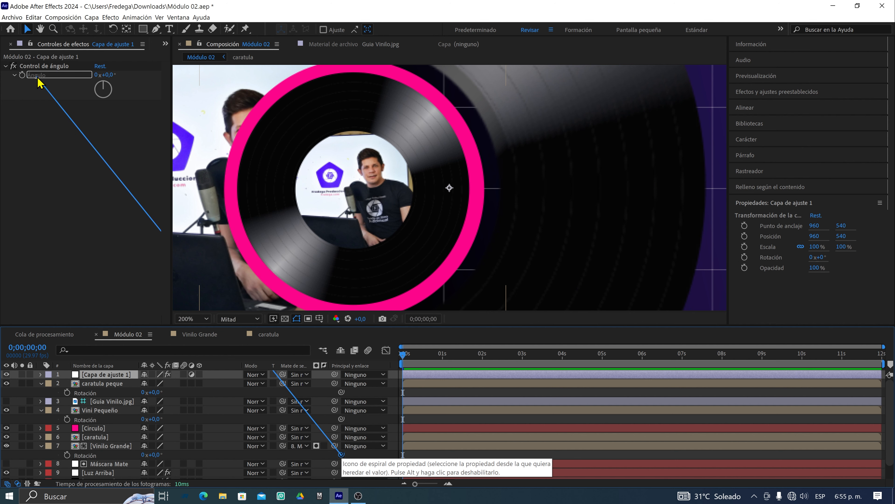
pyautogui.moveTo(39, 82); pyautogui.dragTo(38, 82)
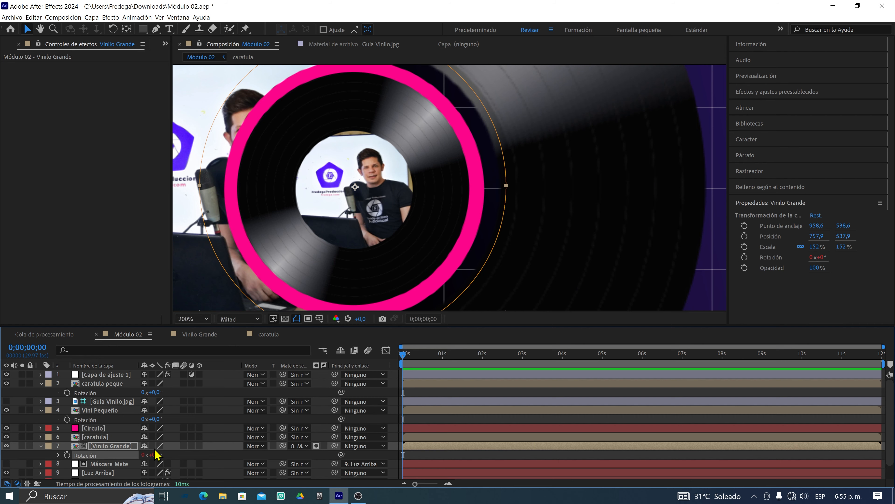
pyautogui.click(58, 454)
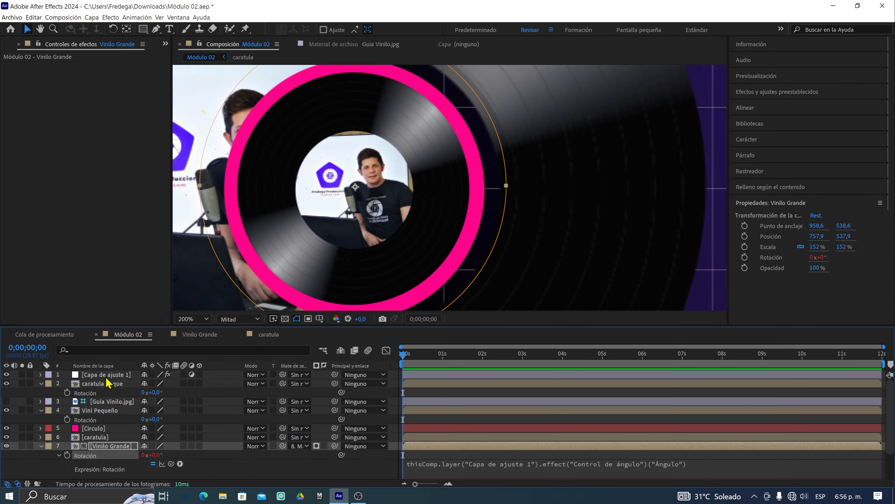
# - Test the rotation link by setting Capa de ajuste 1's Ángulo to -71°, with the whole composition fitted in the viewer
pyautogui.click(106, 375)
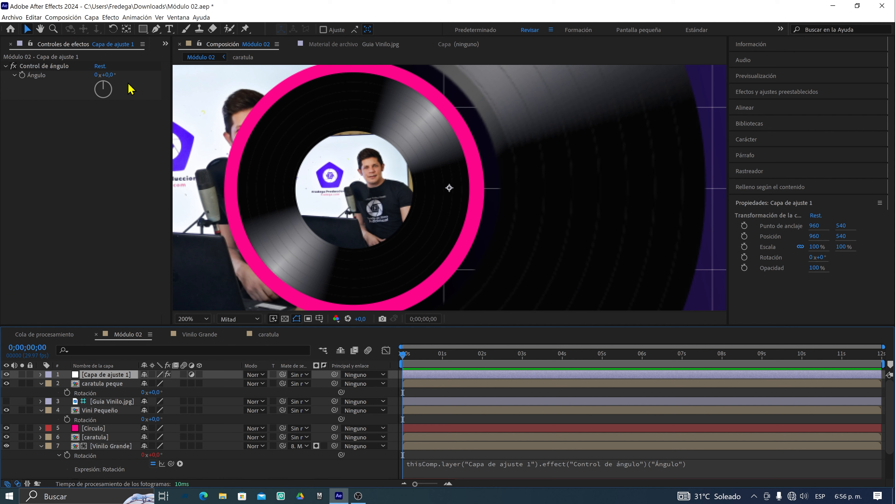
pyautogui.moveTo(108, 76); pyautogui.dragTo(125, 73)
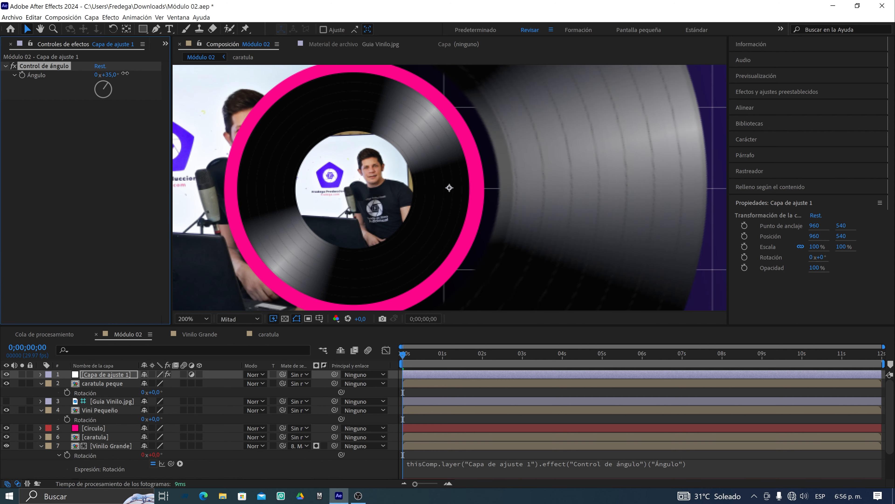
pyautogui.click(198, 318)
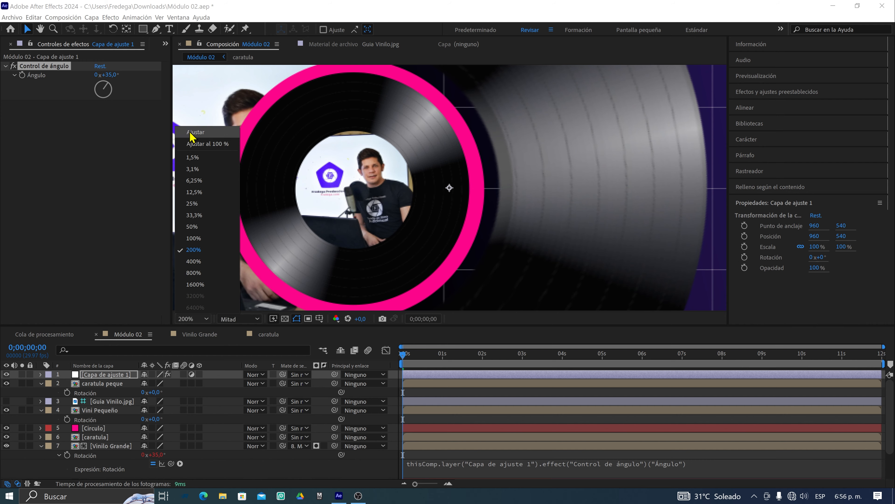
pyautogui.click(193, 136)
pyautogui.moveTo(111, 75); pyautogui.dragTo(67, 86)
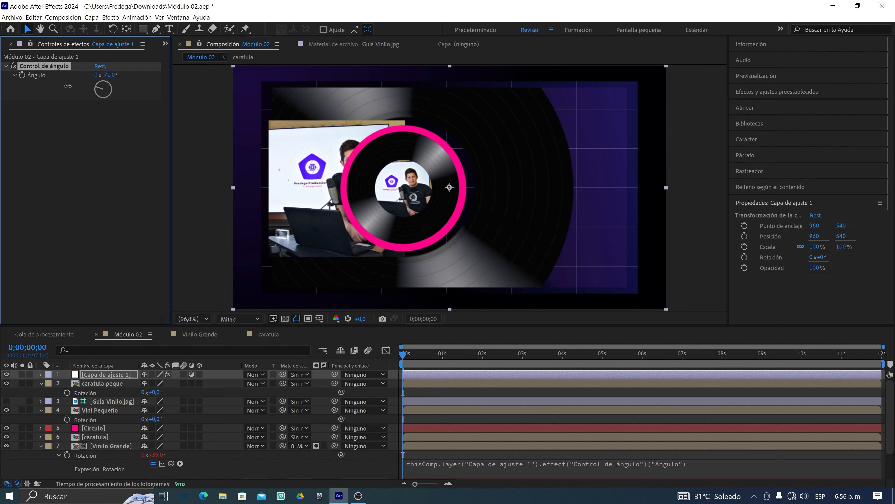
# - Try shifting Vinilo Grande horizontally and setting Capa de ajuste 1's Ángulo to -247°, and undo both changes
pyautogui.click(119, 446)
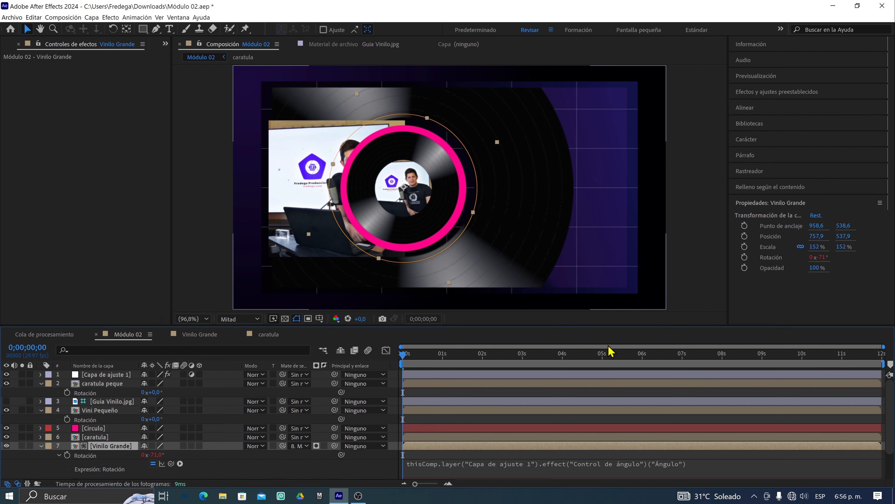
pyautogui.moveTo(807, 236); pyautogui.dragTo(864, 237)
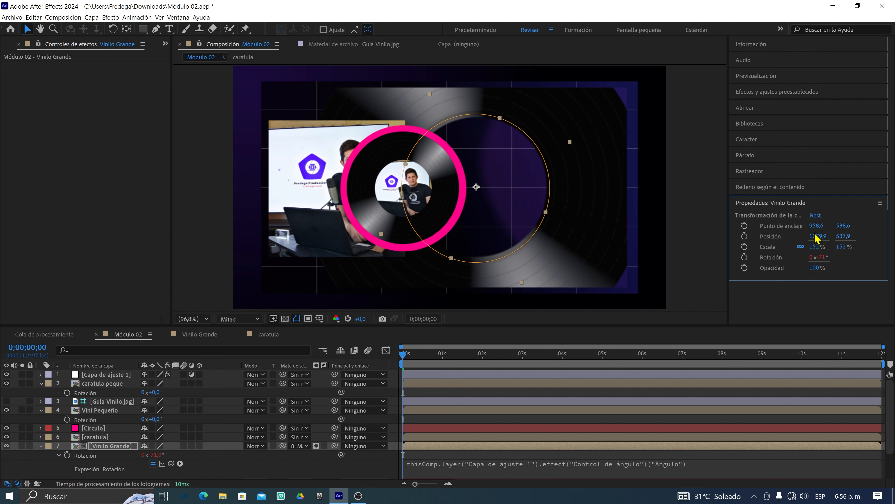
pyautogui.click(103, 375)
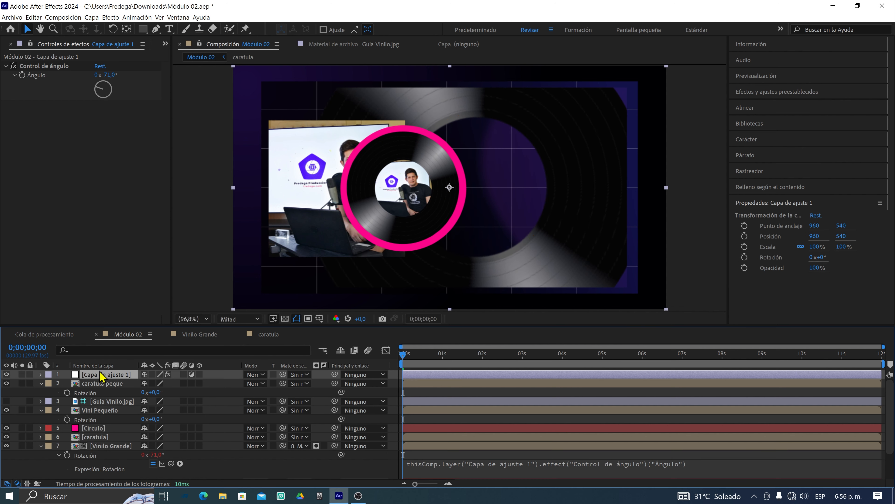
pyautogui.moveTo(110, 78); pyautogui.dragTo(36, 98)
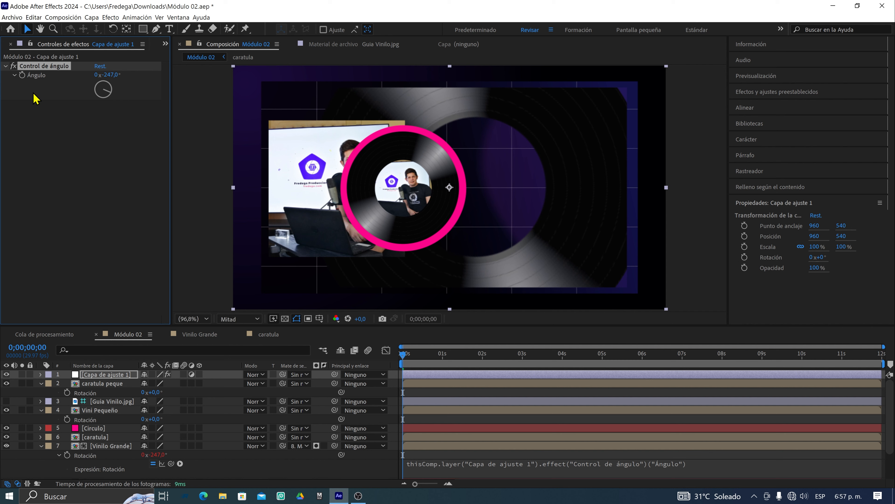
pyautogui.hotkey('ctrl', 'z')
pyautogui.hotkey('ctrl', 'z')
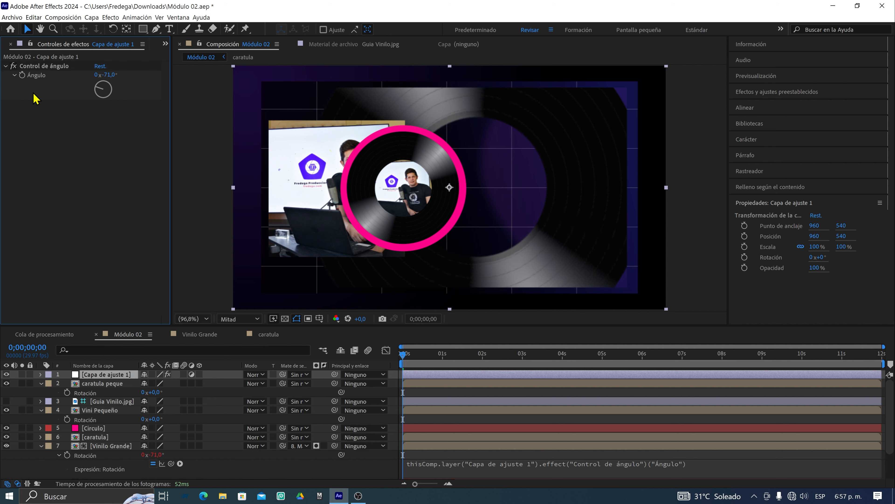
pyautogui.hotkey('ctrl', 'z')
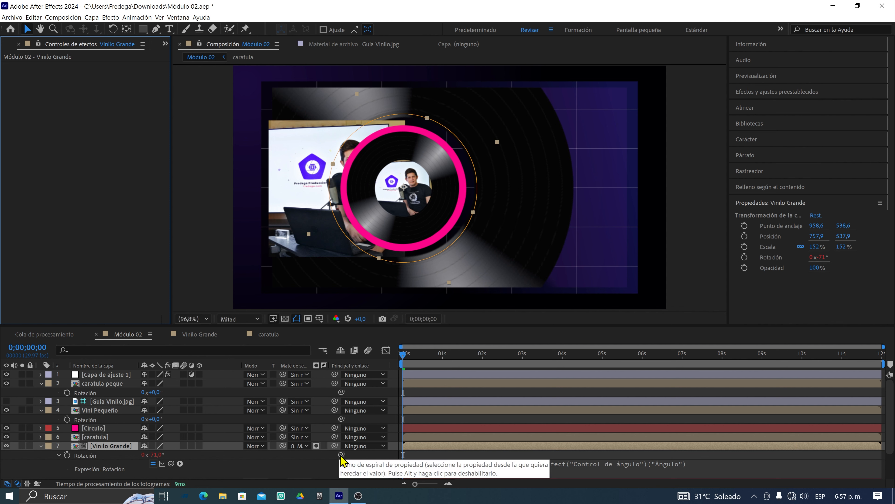
# - Link Vini Pequeño's rotation to the Ángulo property of Capa de ajuste 1
pyautogui.click(110, 375)
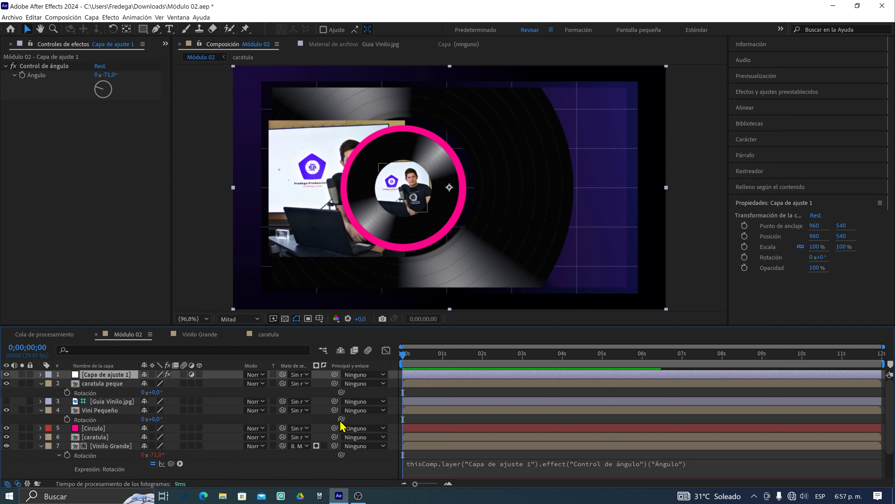
pyautogui.hotkey('alt', 'Tab')
pyautogui.hotkey('alt', 'Tab')
pyautogui.moveTo(340, 421); pyautogui.dragTo(28, 93)
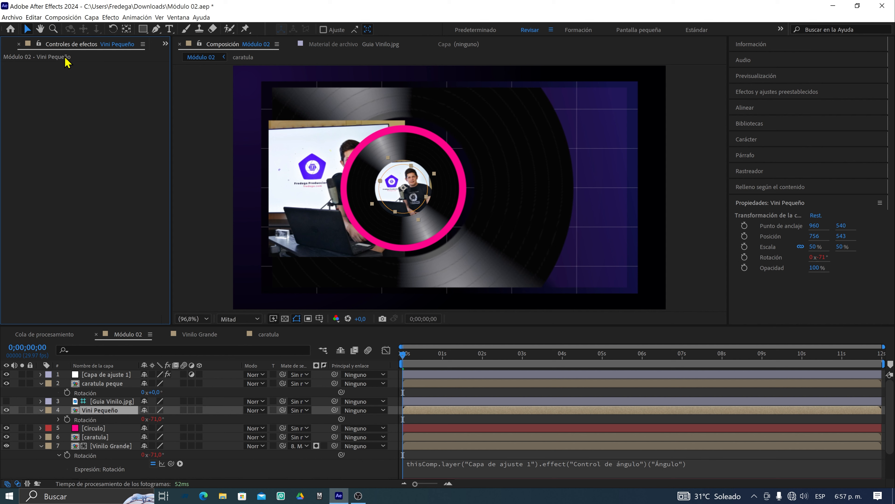
# - Expand Capa de ajuste 1's Control de ángulo in the timeline and link caratula peque's rotation to its Ángulo property
pyautogui.click(115, 374)
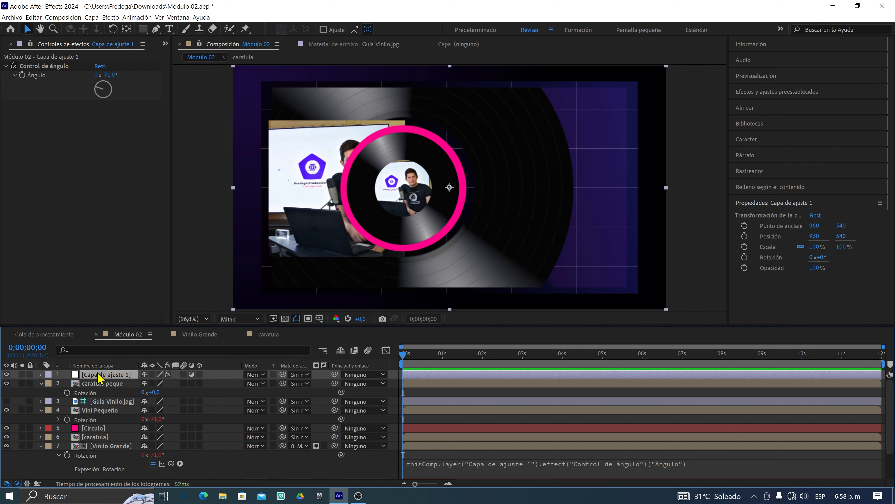
pyautogui.click(40, 374)
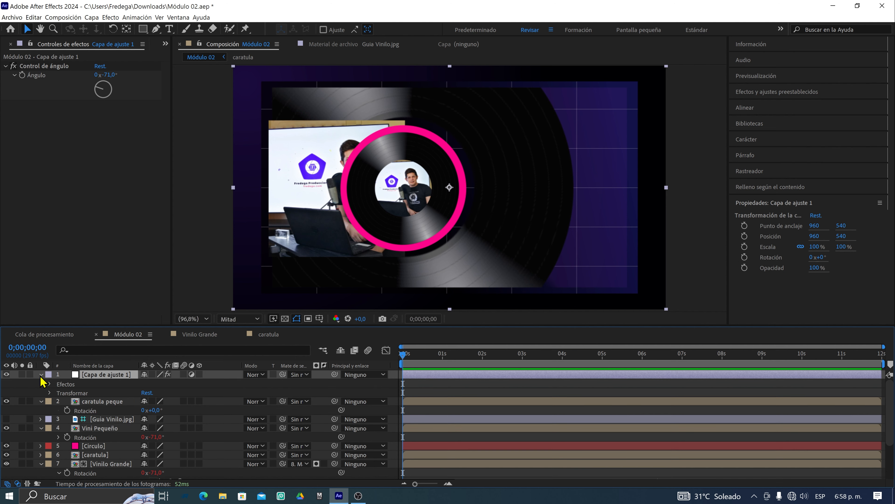
pyautogui.click(51, 384)
pyautogui.click(59, 393)
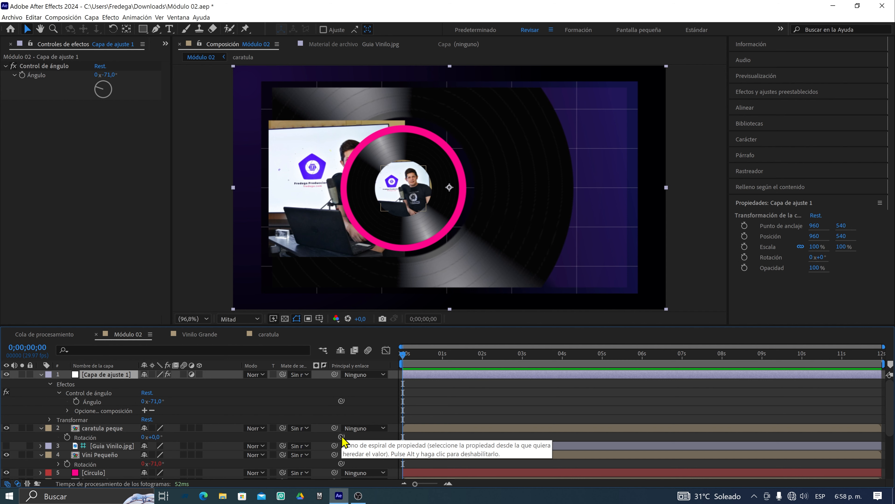
pyautogui.moveTo(341, 437); pyautogui.dragTo(106, 406)
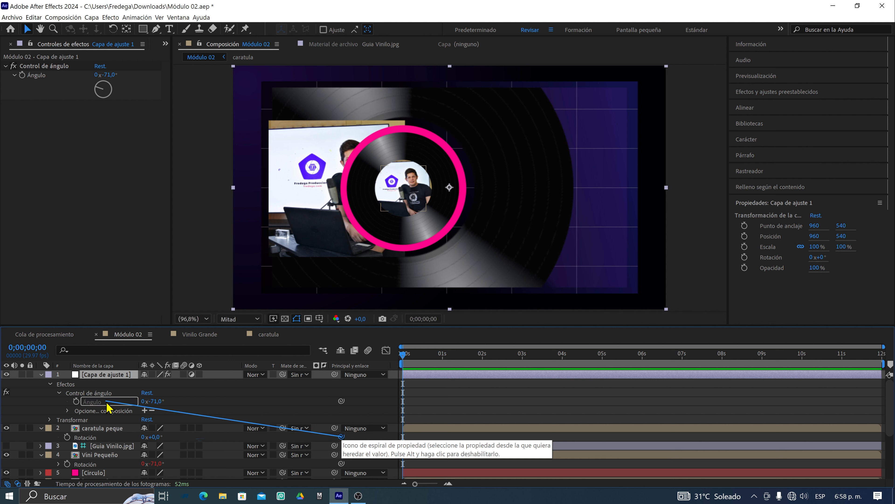
pyautogui.moveTo(106, 406); pyautogui.dragTo(107, 404)
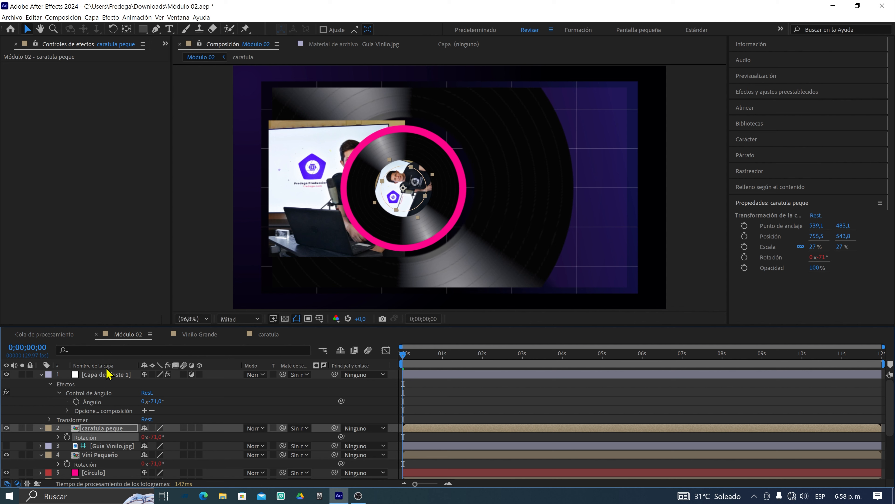
# - Set Capa de ajuste 1's Ángulo to 5° and collapse the layer's properties in the timeline
pyautogui.click(112, 374)
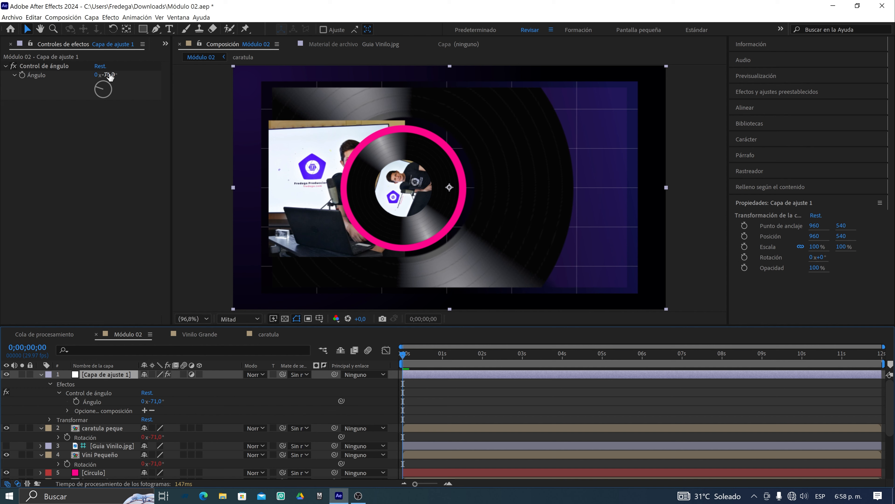
pyautogui.moveTo(111, 76); pyautogui.dragTo(162, 85)
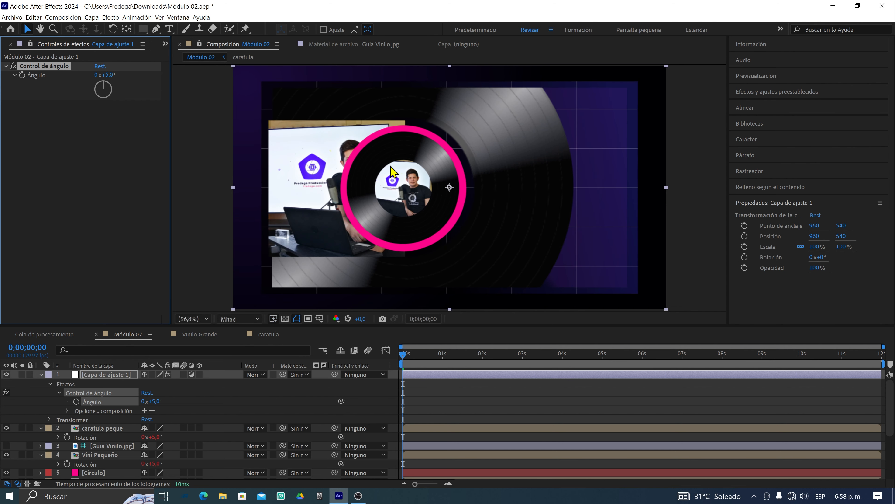
pyautogui.click(42, 375)
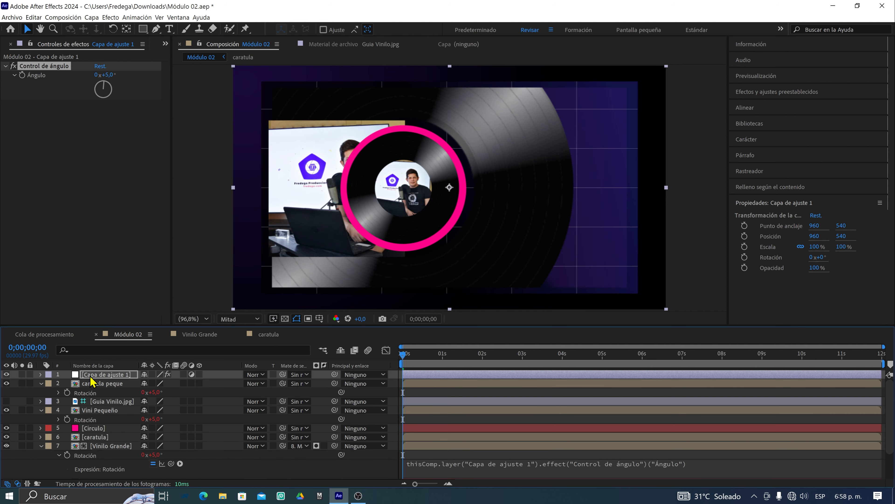
# - Rename the adjustment layer Capa de ajuste 1 as Giro de los discos
pyautogui.click(112, 383)
pyautogui.click(111, 375)
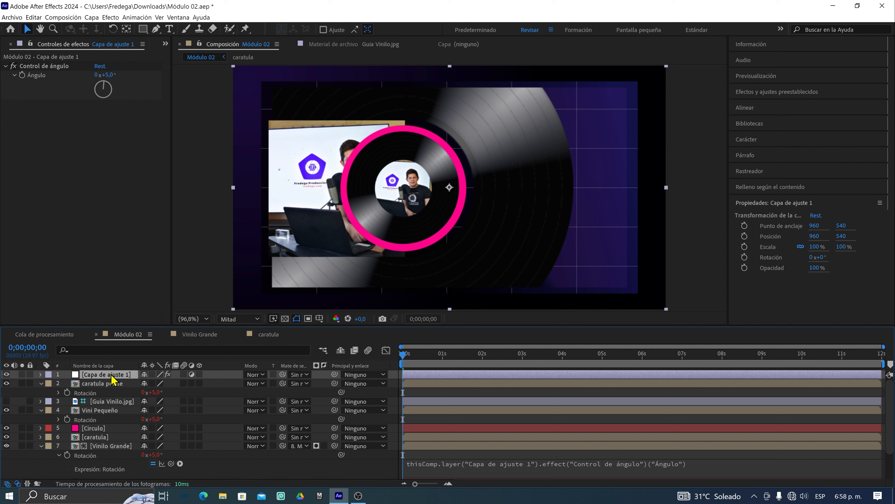
pyautogui.press('Return')
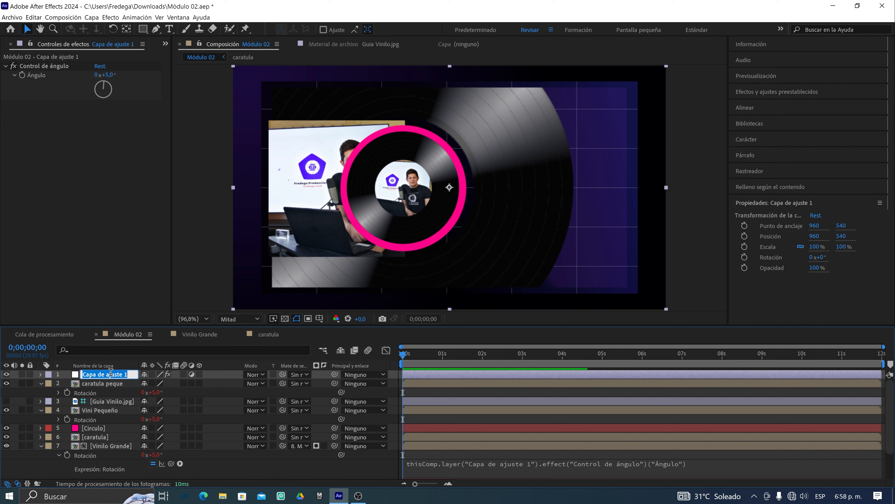
pyautogui.write('Giro de los discos')
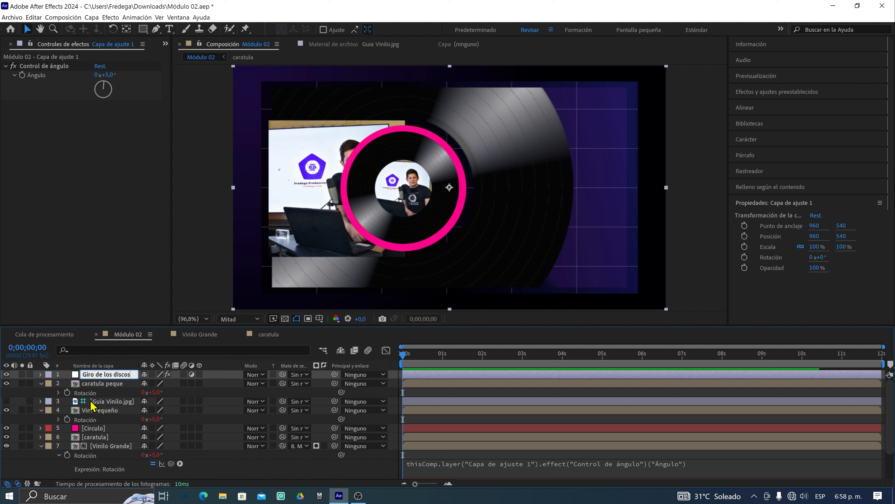
pyautogui.click(101, 396)
pyautogui.click(104, 372)
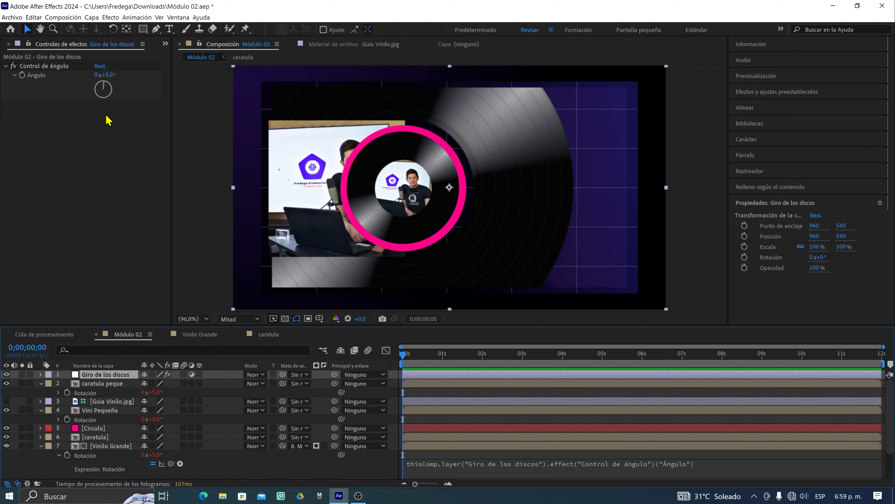
# - Collapse the revealed rotation properties of Vinilo Grande, caratula peque and Vini Pequeño in the timeline
pyautogui.moveTo(433, 366); pyautogui.dragTo(572, 356)
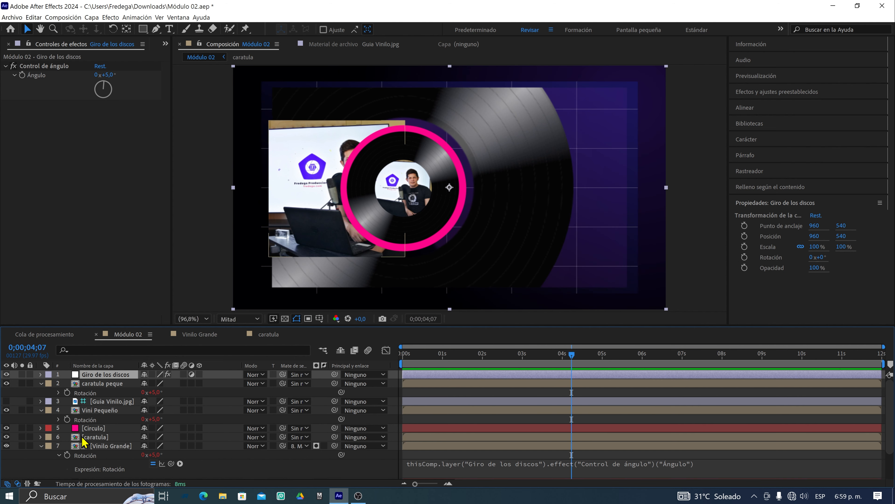
pyautogui.click(41, 446)
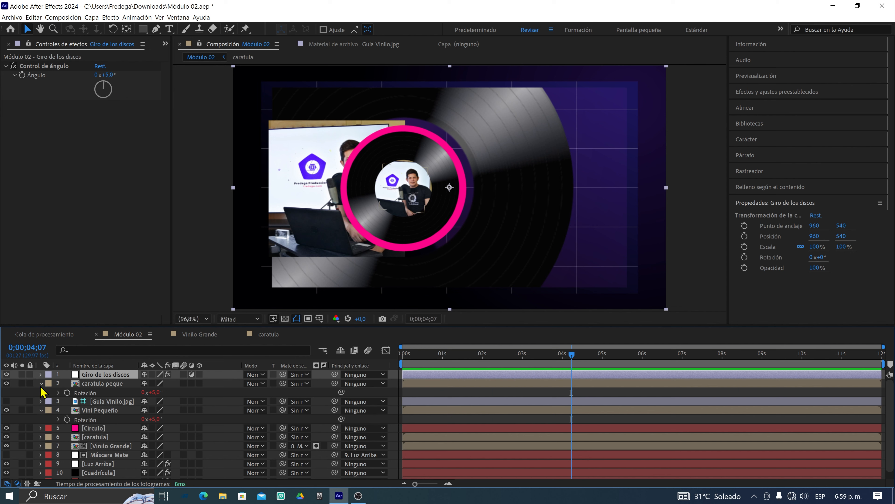
pyautogui.click(40, 383)
pyautogui.click(41, 401)
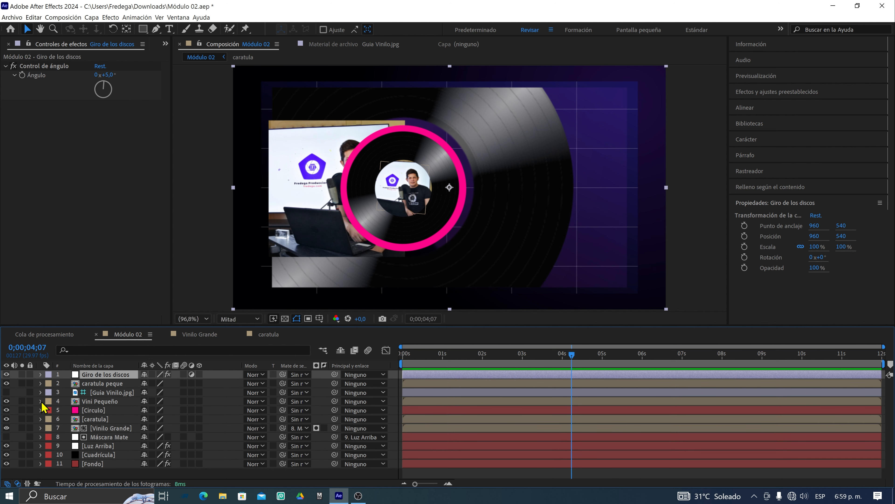
# - Set a -41° Ángulo keyframe on Giro de los discos at 0;00;00;00 and reveal the layer's keyframes in the timeline
pyautogui.moveTo(572, 357); pyautogui.dragTo(386, 366)
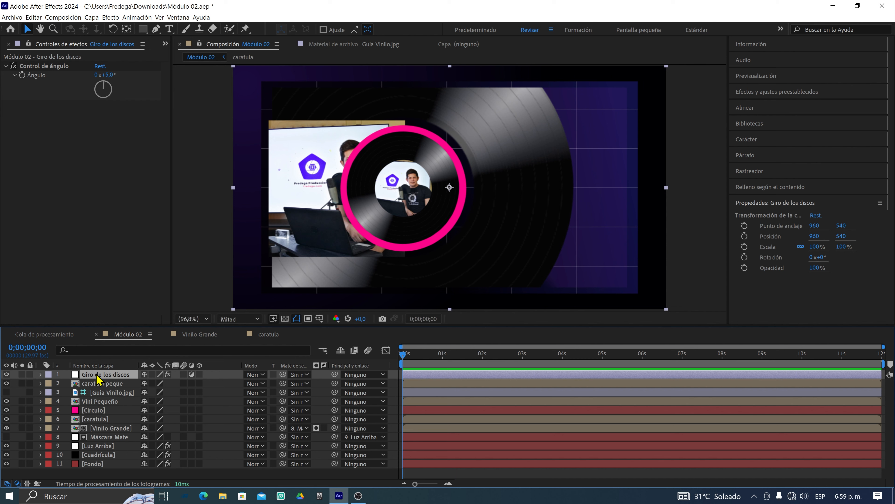
pyautogui.click(110, 74)
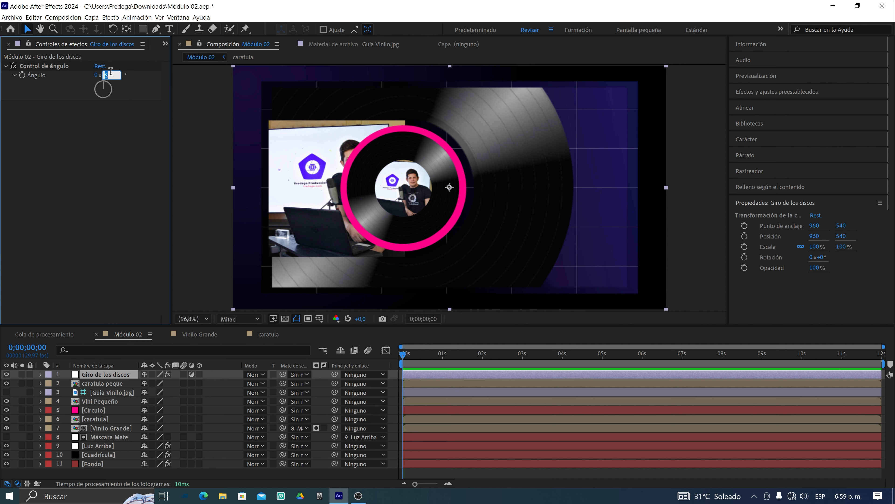
pyautogui.write('-40')
pyautogui.press('Return')
pyautogui.moveTo(84, 77); pyautogui.dragTo(84, 76)
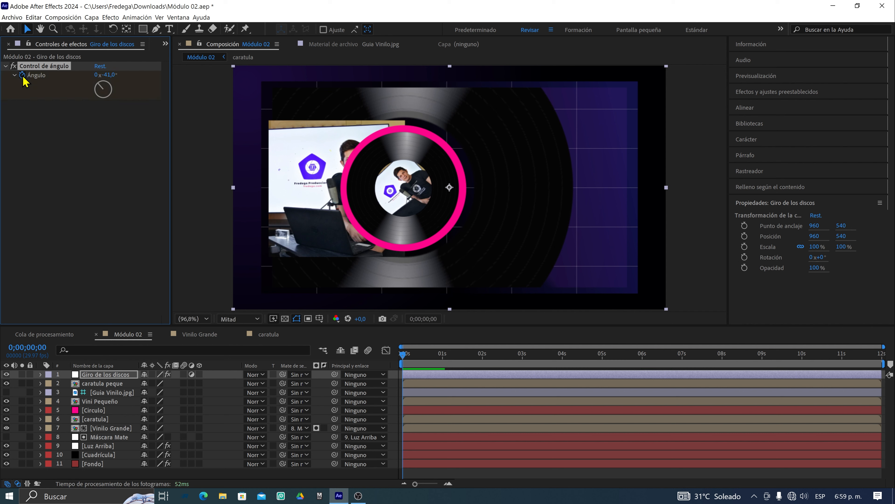
pyautogui.click(118, 375)
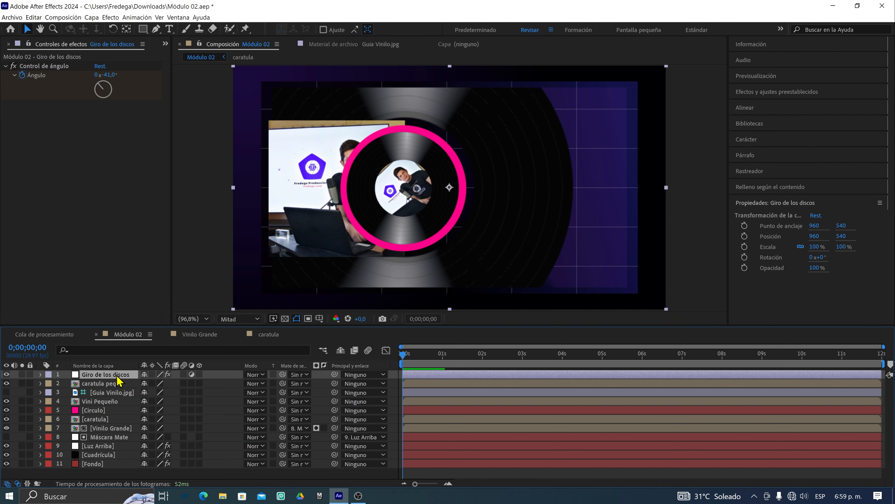
pyautogui.press('u')
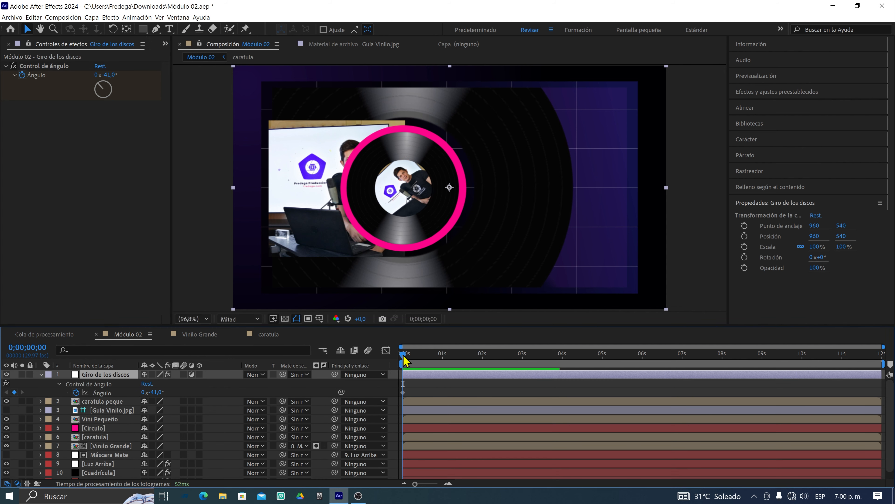
# - Add an Ángulo keyframe of 242° to Giro de los discos at 0;00;11;29 and preview the rotation from the start
pyautogui.moveTo(403, 355); pyautogui.dragTo(881, 364)
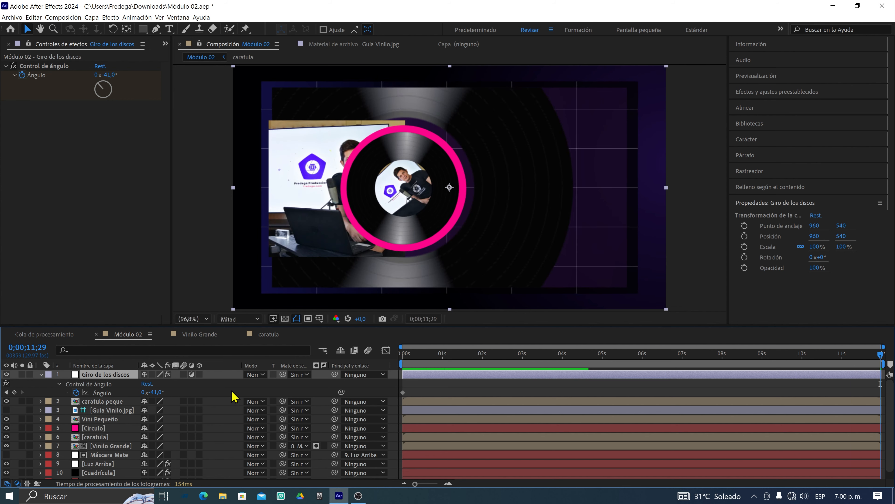
pyautogui.moveTo(163, 392); pyautogui.dragTo(297, 384)
pyautogui.moveTo(421, 357); pyautogui.dragTo(363, 353)
pyautogui.press('space')
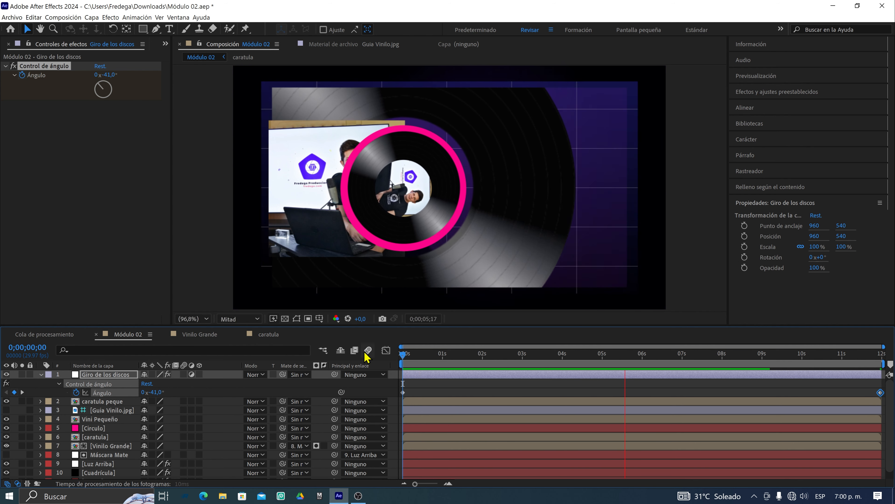
pyautogui.press('space')
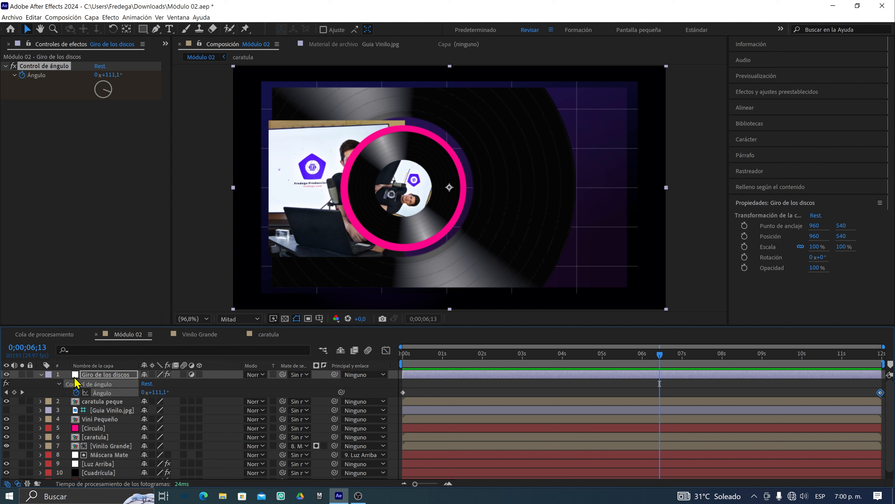
# - Increase the Ángulo value of the final keyframe at 0;00;11;29 twice, previewing the faster rotation in between
pyautogui.click(22, 392)
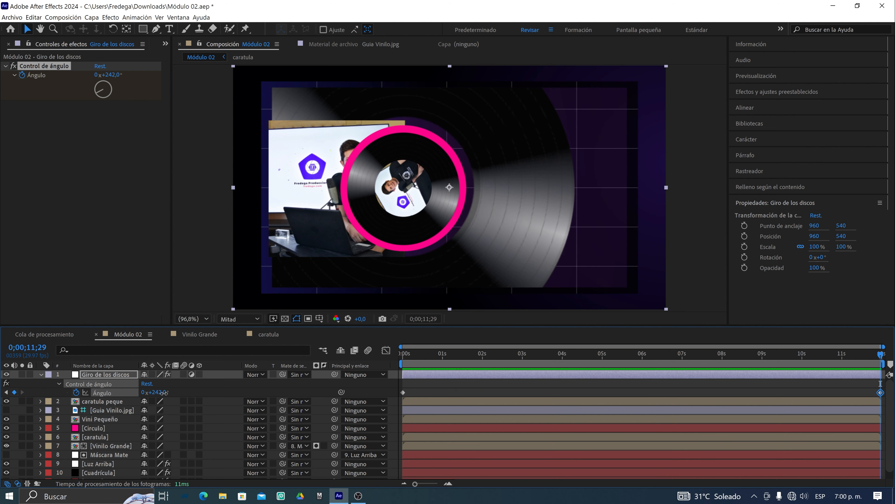
pyautogui.moveTo(163, 392); pyautogui.dragTo(220, 395)
pyautogui.moveTo(418, 354); pyautogui.dragTo(377, 355)
pyautogui.press('space')
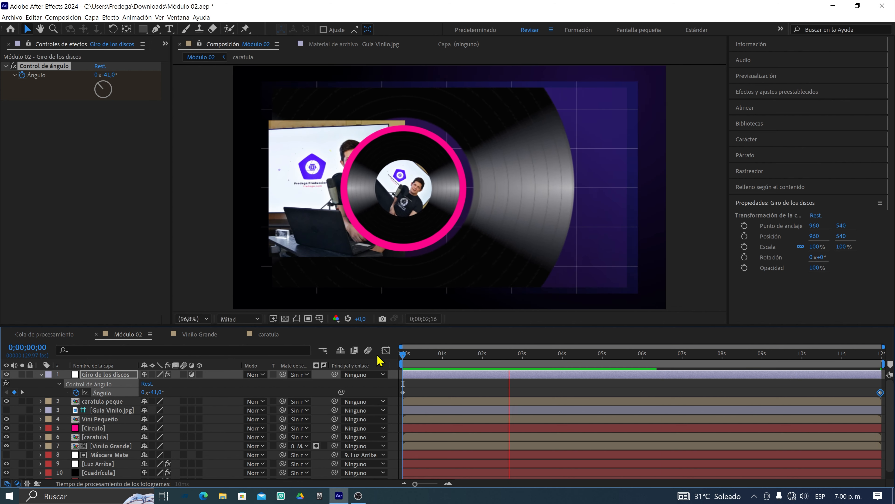
pyautogui.press('space')
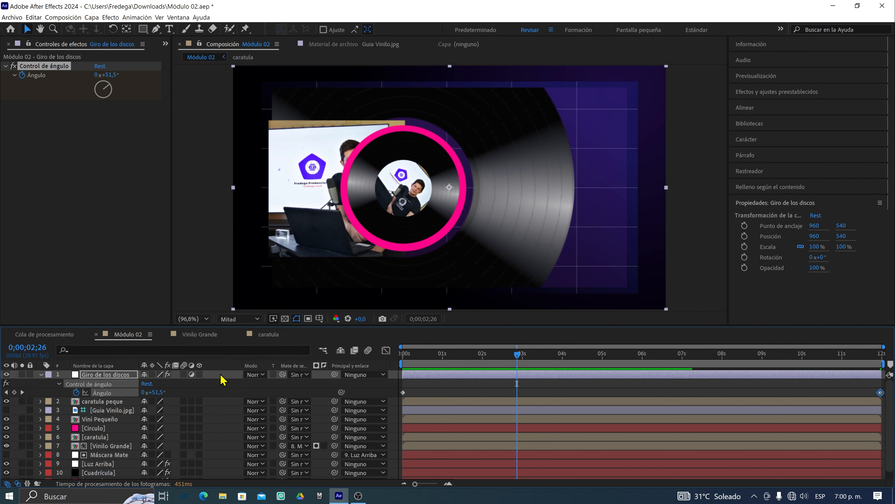
pyautogui.click(22, 392)
pyautogui.moveTo(162, 392); pyautogui.dragTo(262, 387)
# - Preview the disc rotation from the start of the timeline and save the project
pyautogui.press('Home')
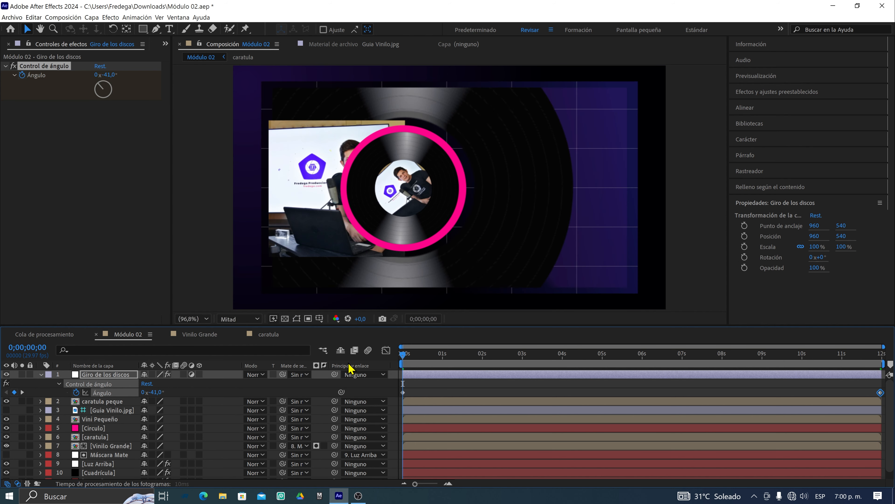
pyautogui.press('space')
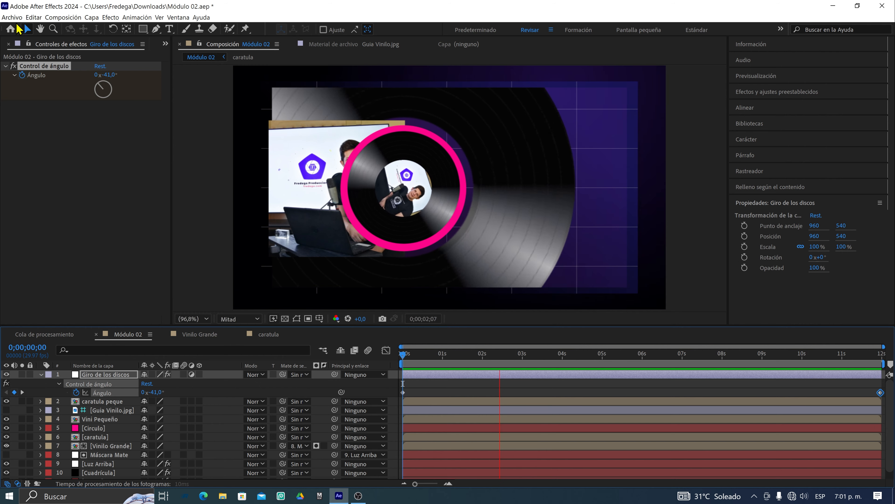
pyautogui.click(12, 17)
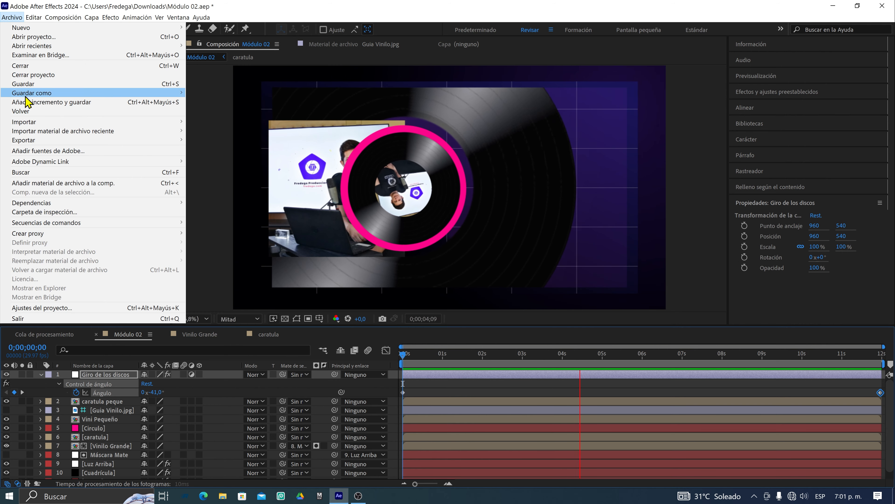
pyautogui.click(23, 83)
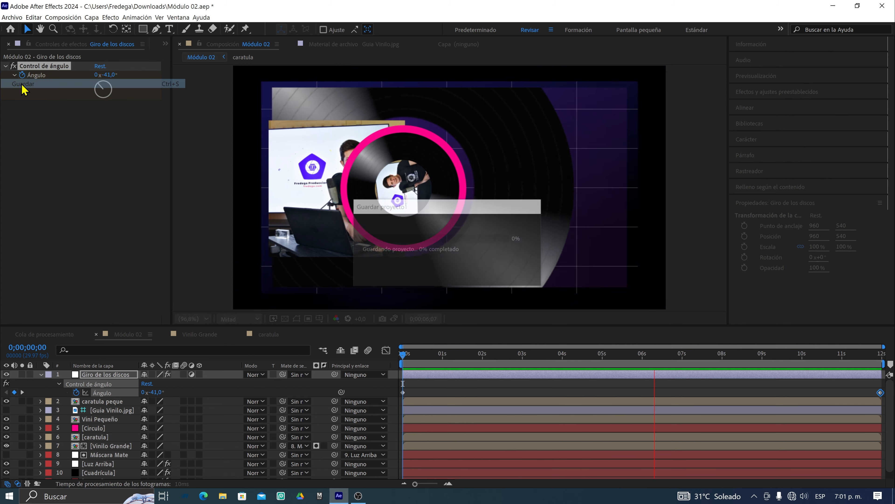